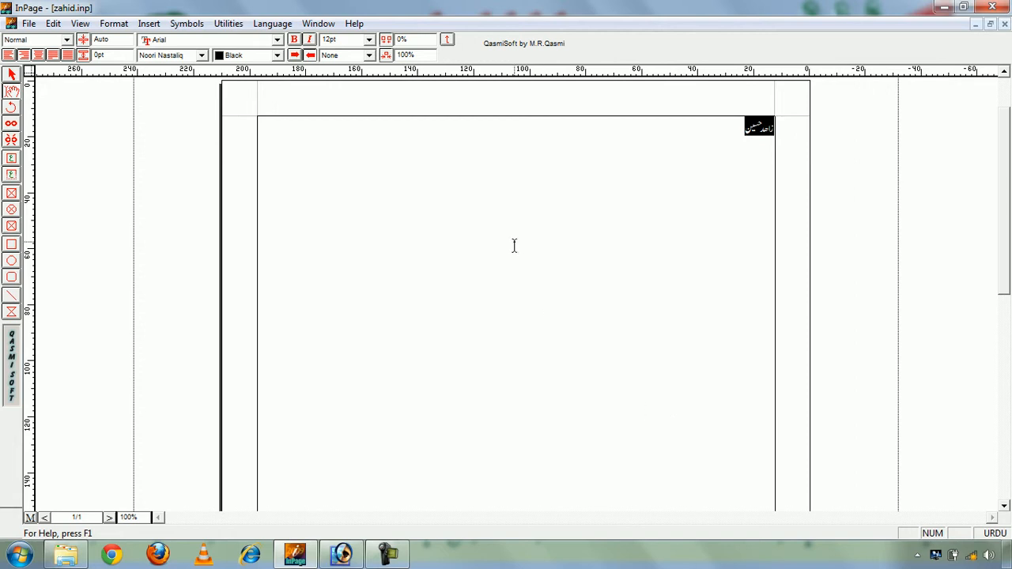
left_click(346, 555)
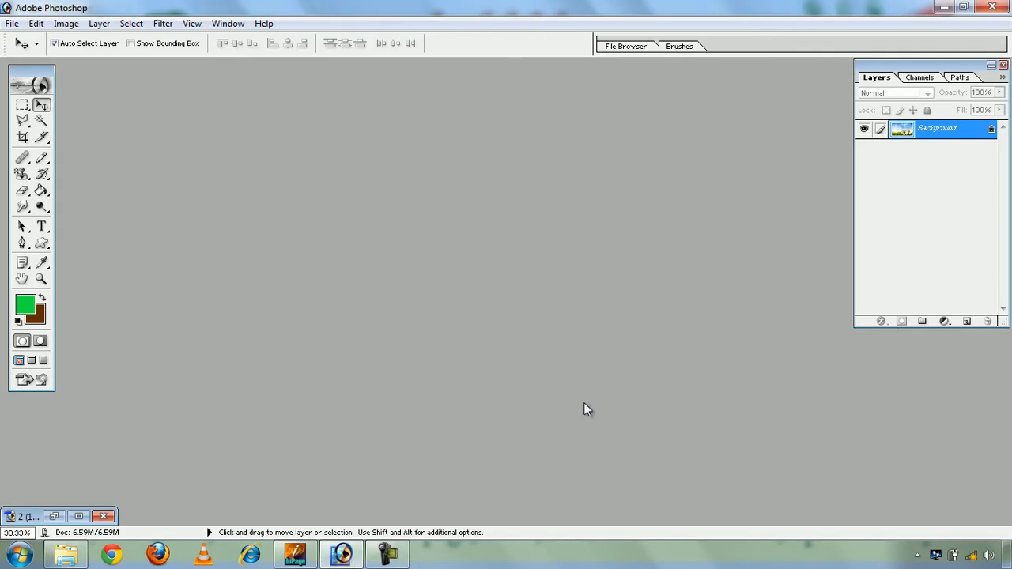
left_click(52, 516)
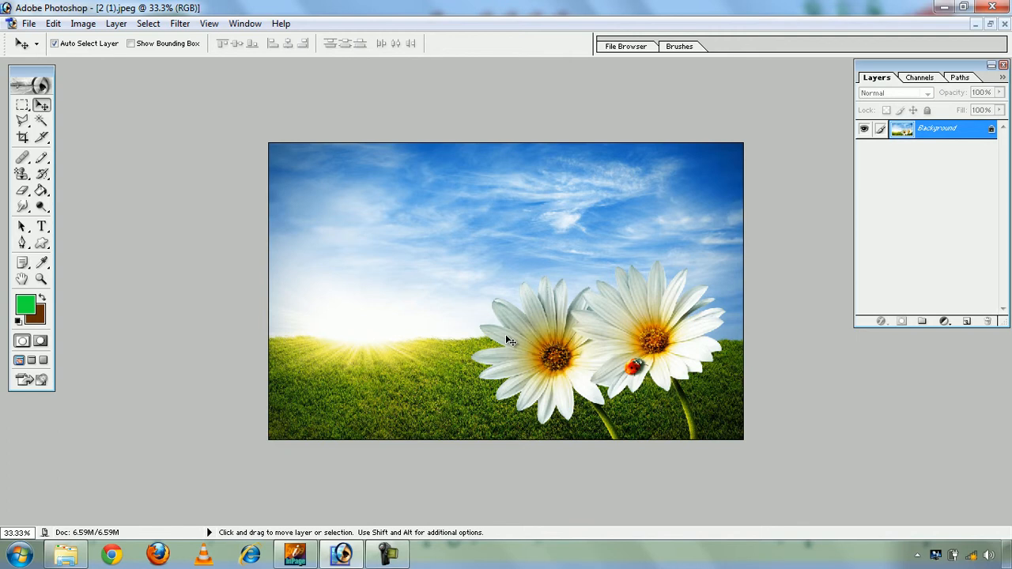
left_click(386, 553)
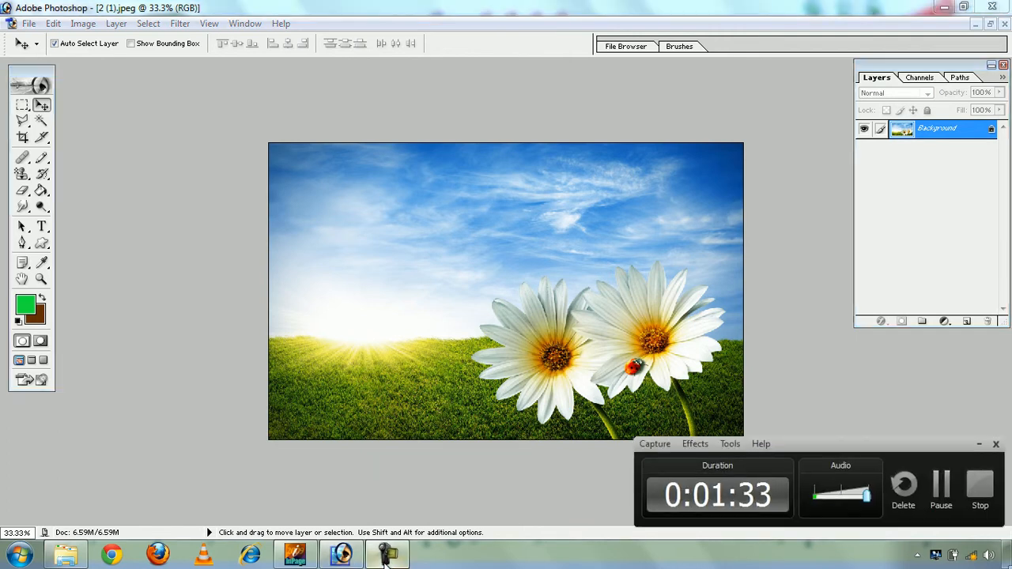
left_click(939, 484)
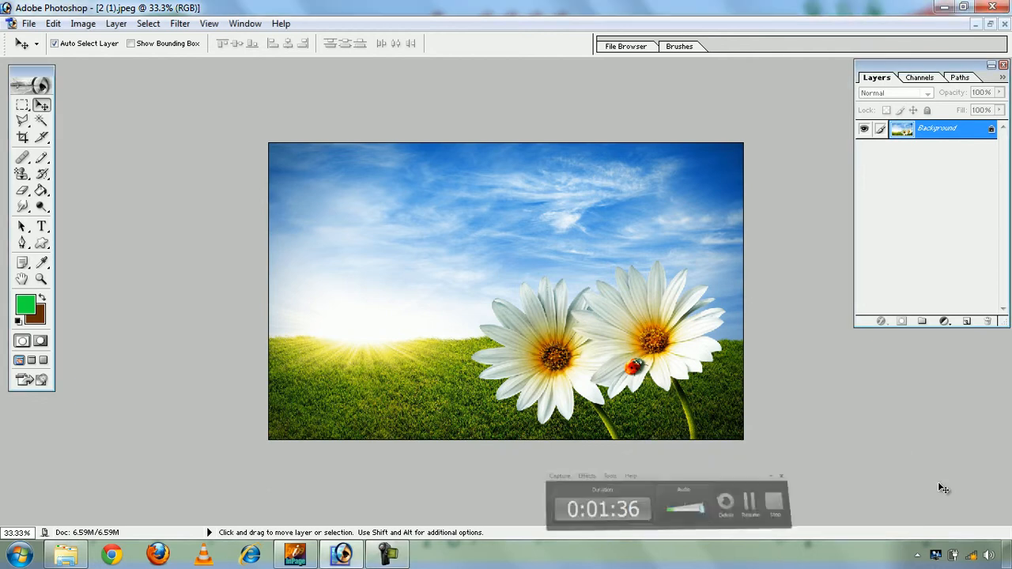
left_click(295, 553)
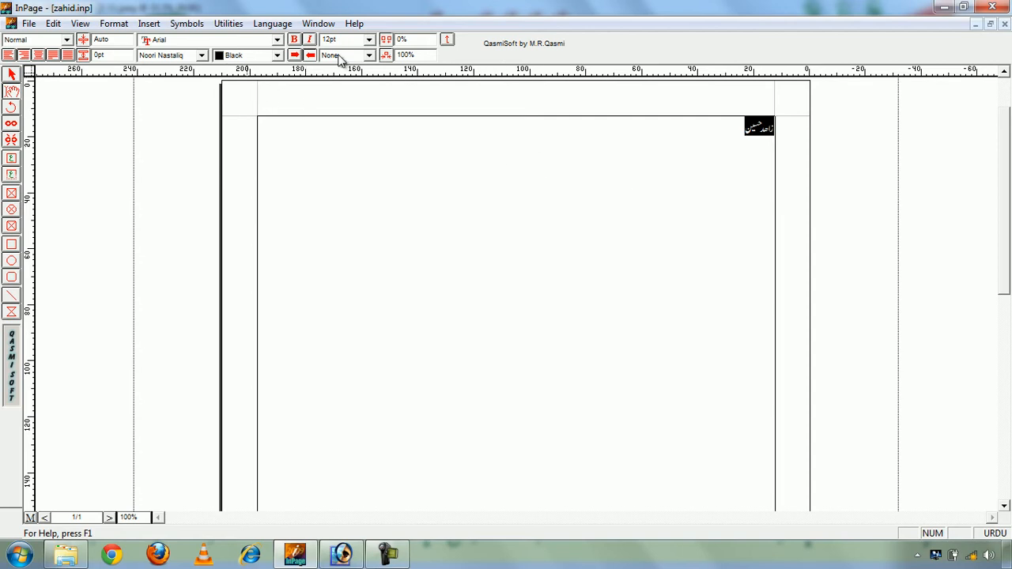
Step: Set the selected Urdu name to 72pt and zoom in to check it
left_click(368, 39)
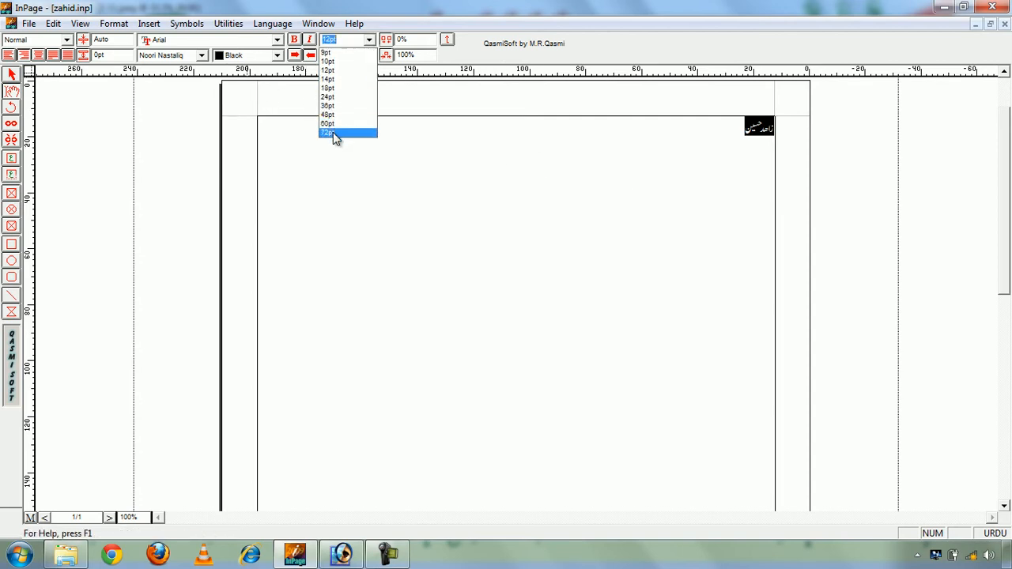
left_click(333, 132)
left_click(519, 294)
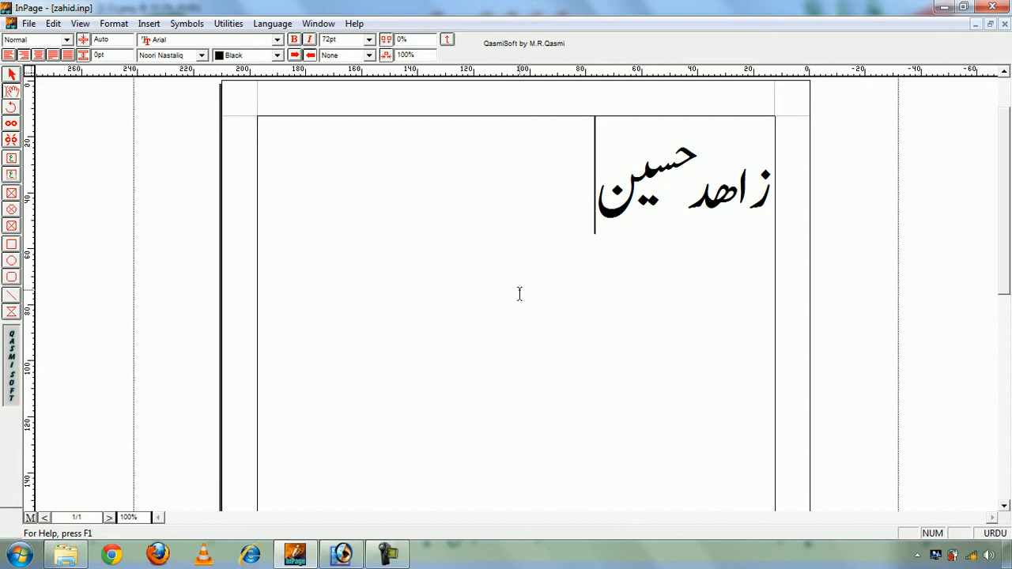
key("ctrl+2")
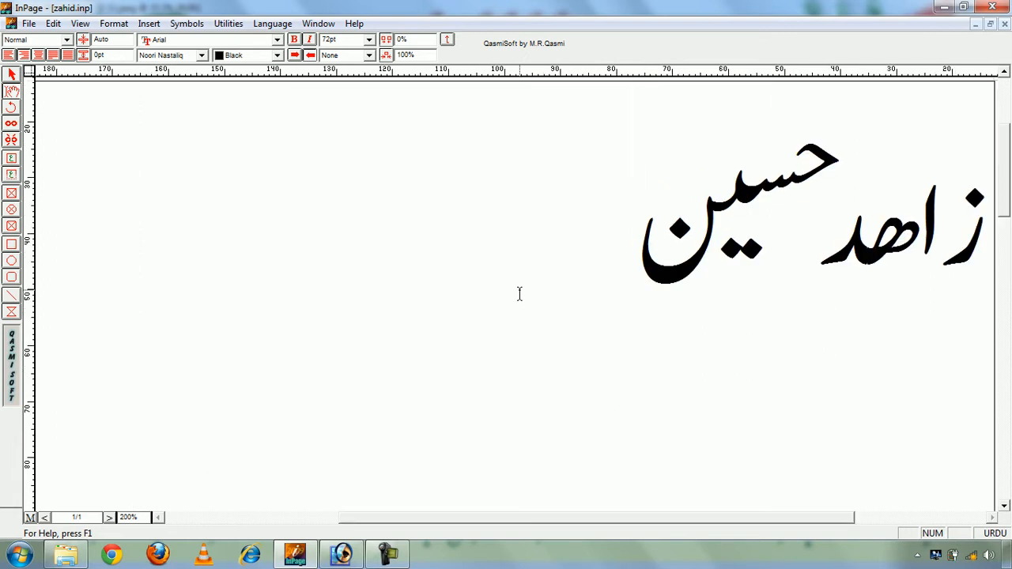
key("ctrl+1")
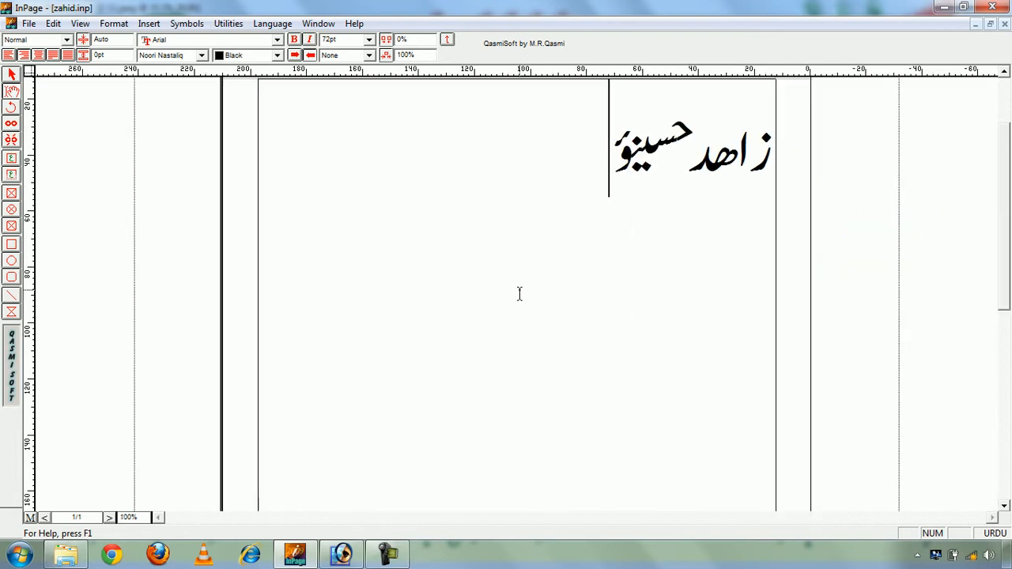
Step: Delete the stray character after the name and add a new line below it
key("BackSpace")
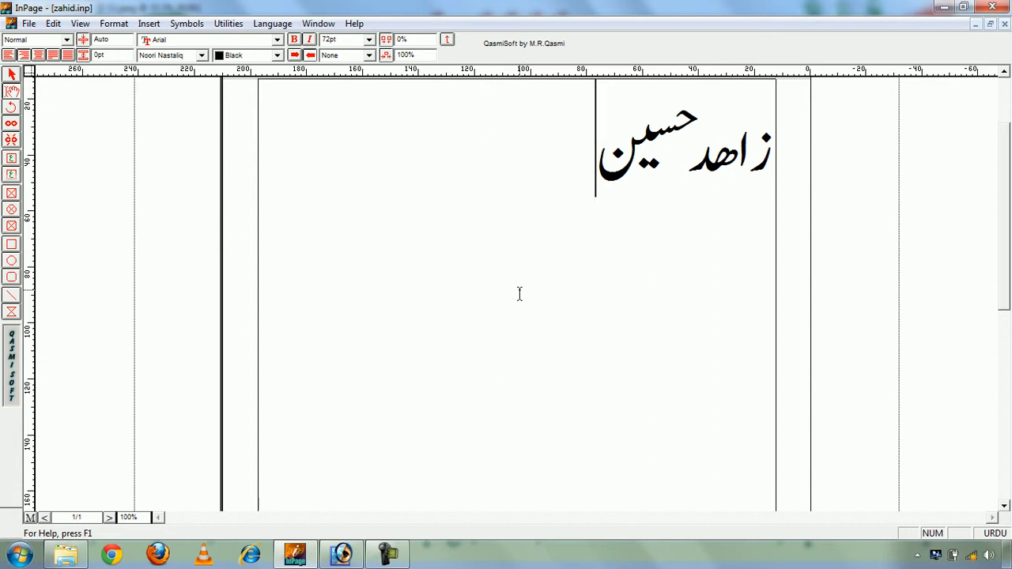
key("Return")
key("ctrl+2")
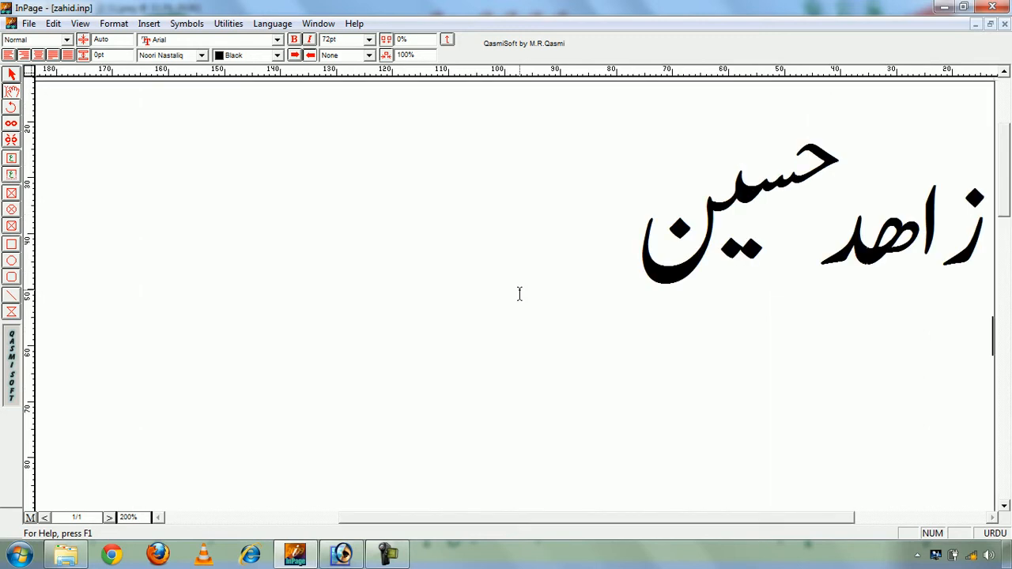
key("ctrl+1")
key("ctrl+2")
left_click_drag(648, 519, 730, 520)
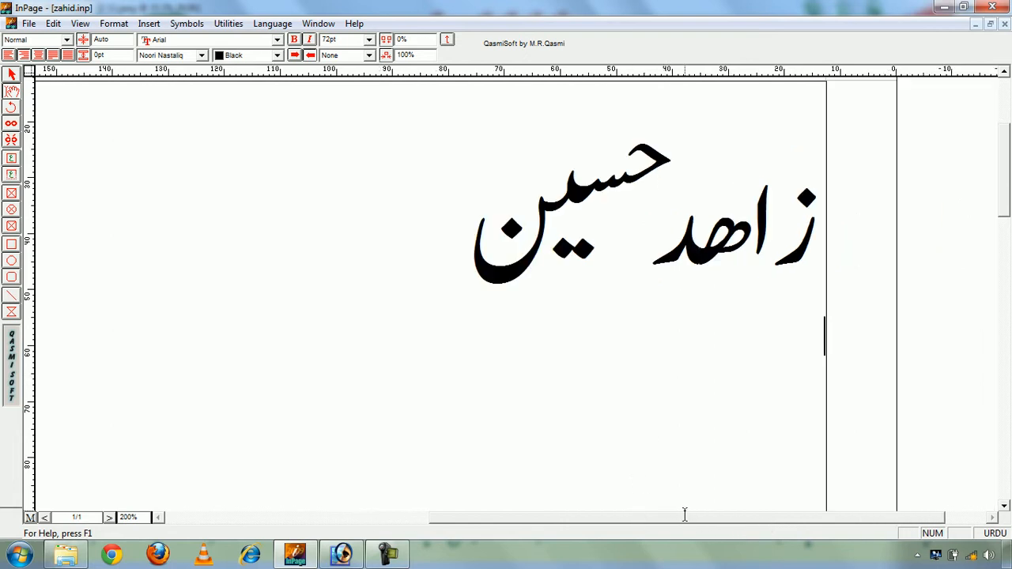
key("Return")
left_click_drag(698, 520, 811, 520)
left_click_drag(1002, 224, 1006, 177)
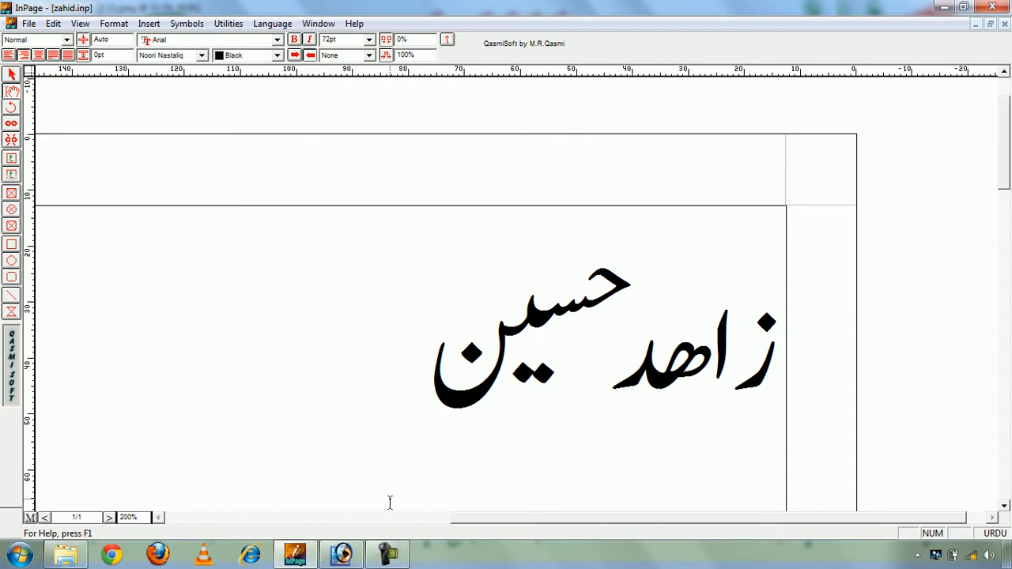
Step: Minimize the daisy photo and create a new blank document from the 640 x 480 preset
left_click(351, 557)
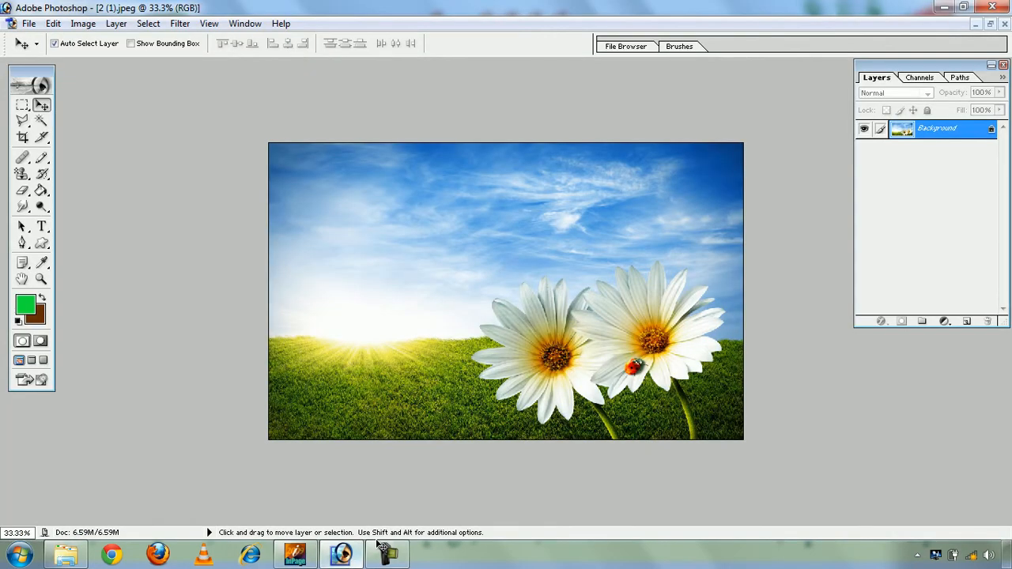
left_click(975, 24)
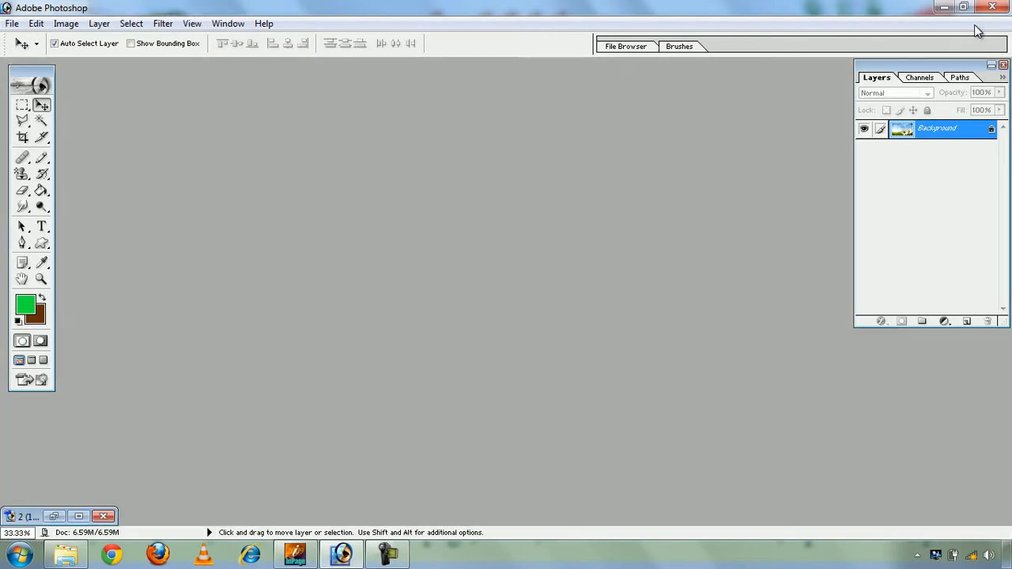
left_click(18, 24)
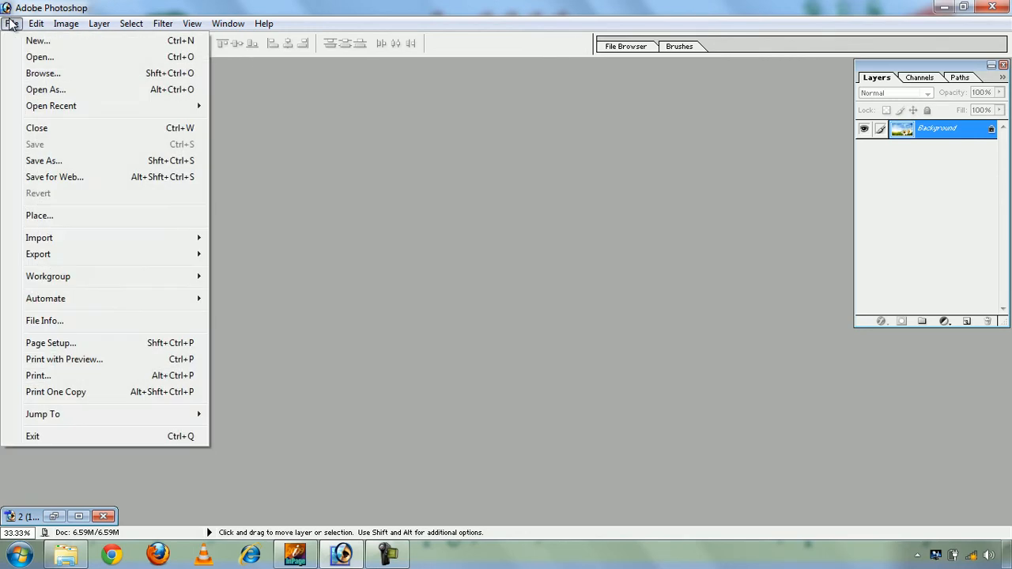
left_click(28, 42)
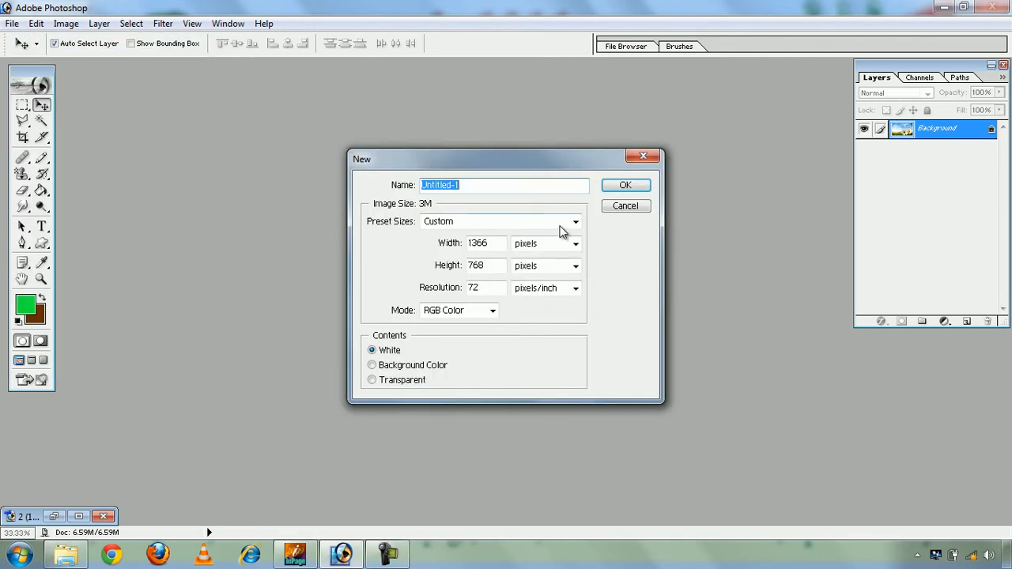
left_click(562, 226)
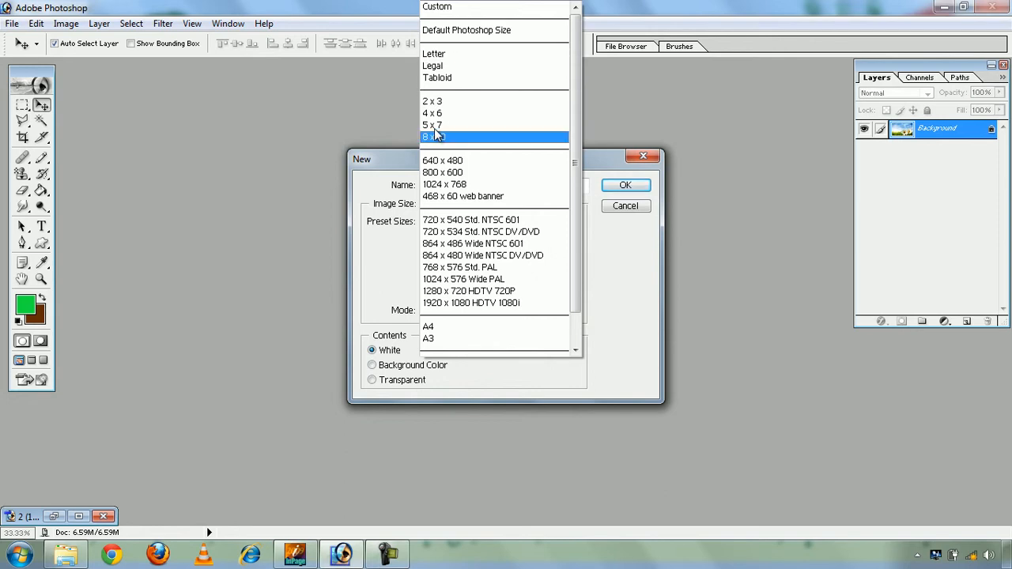
left_click(480, 162)
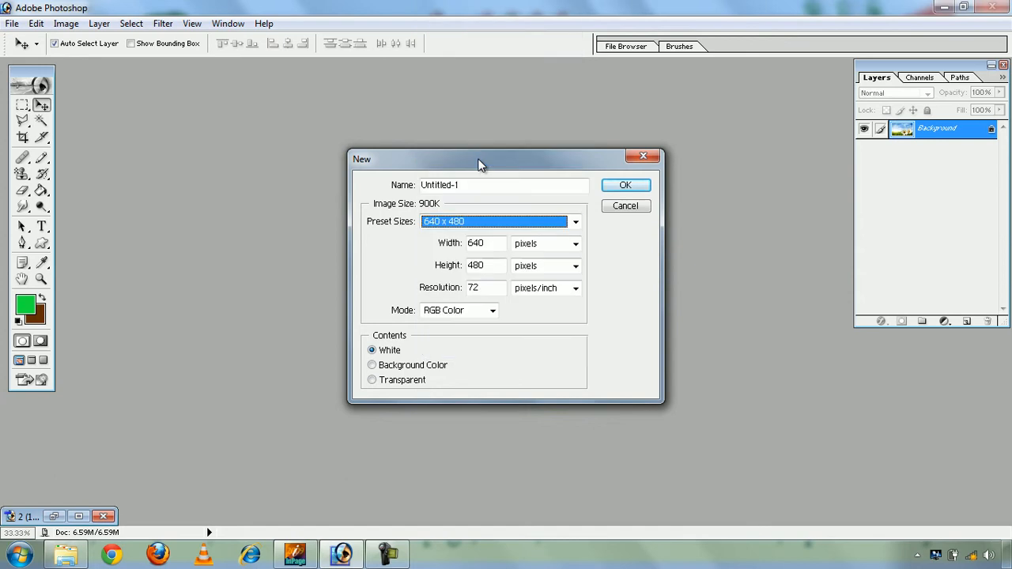
left_click(626, 186)
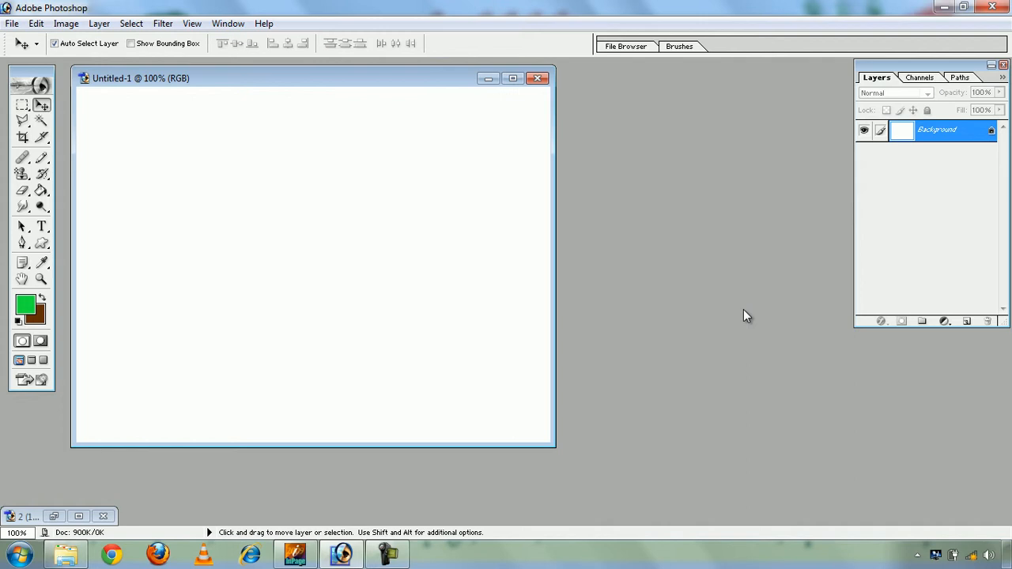
Step: Paste the InPage capture as a layer, centre it, and crop tightly around the Urdu name
key("ctrl+v")
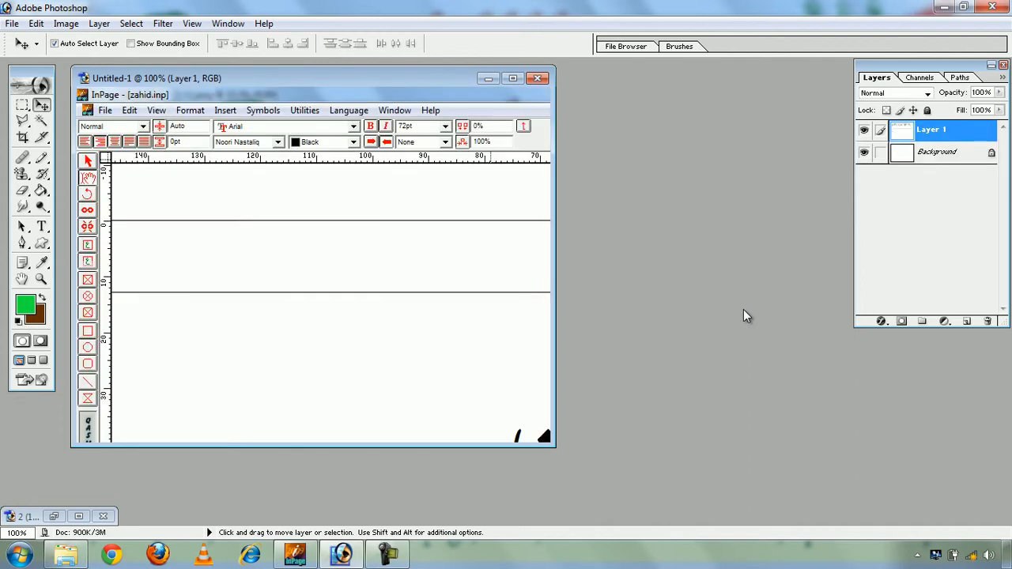
left_click_drag(387, 258, 305, 298)
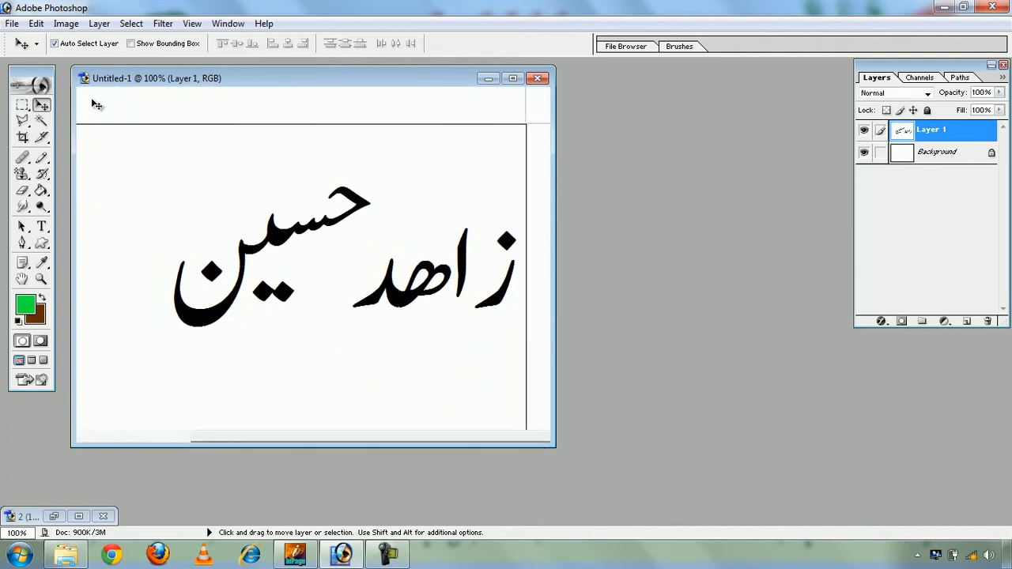
left_click(23, 138)
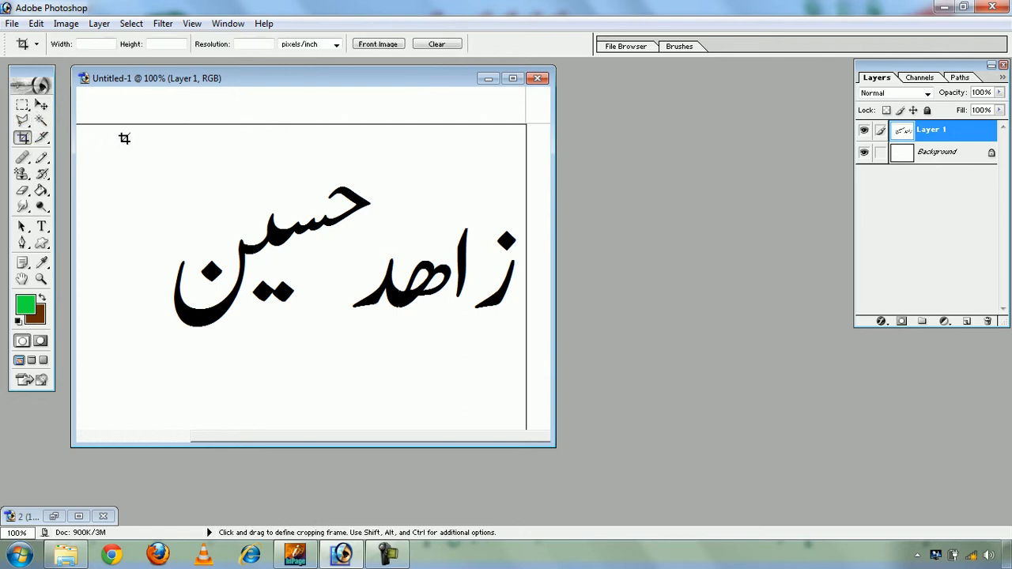
left_click_drag(153, 142, 521, 384)
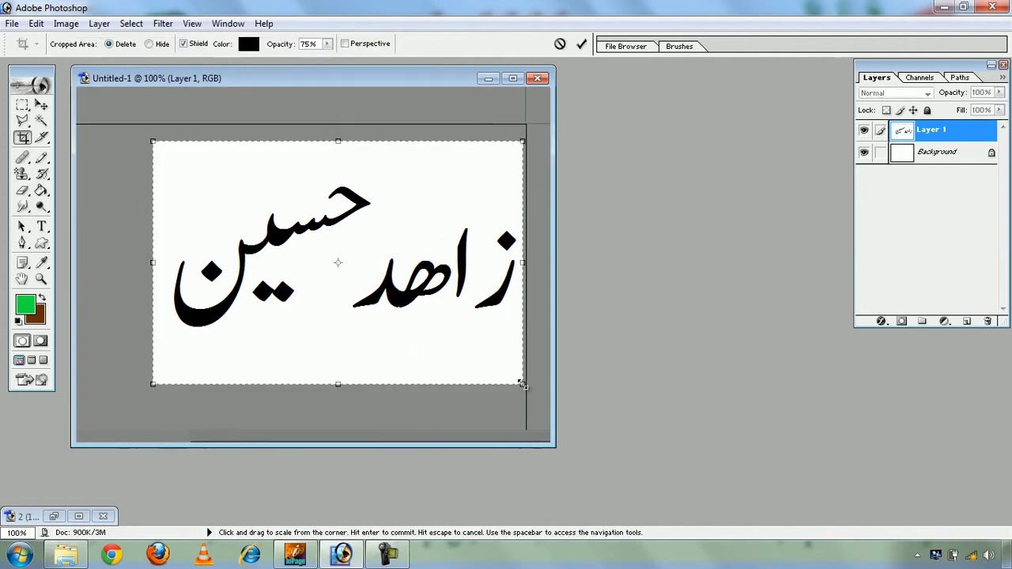
left_click_drag(338, 385, 340, 333)
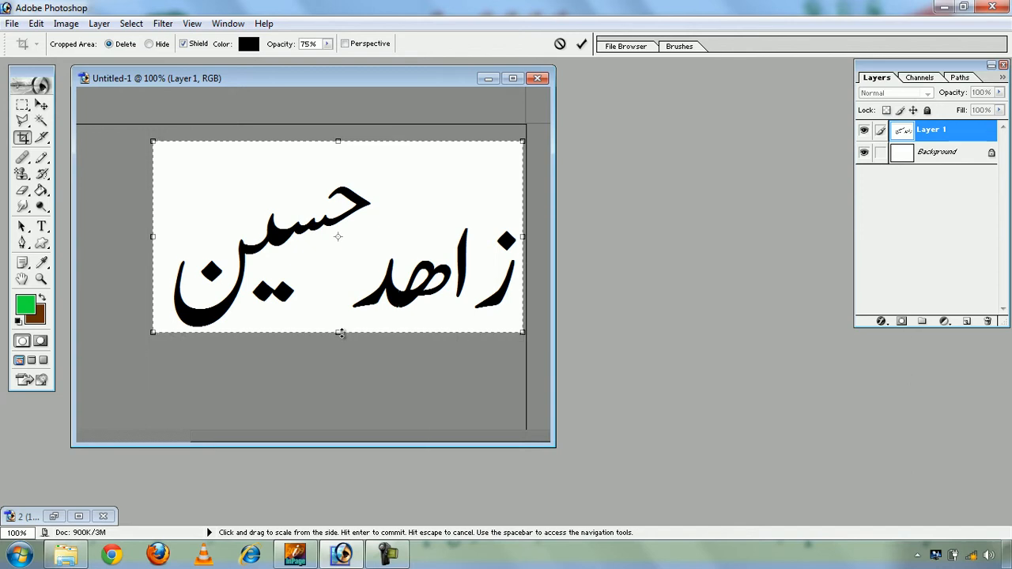
left_click_drag(153, 236, 169, 237)
left_click_drag(347, 141, 346, 167)
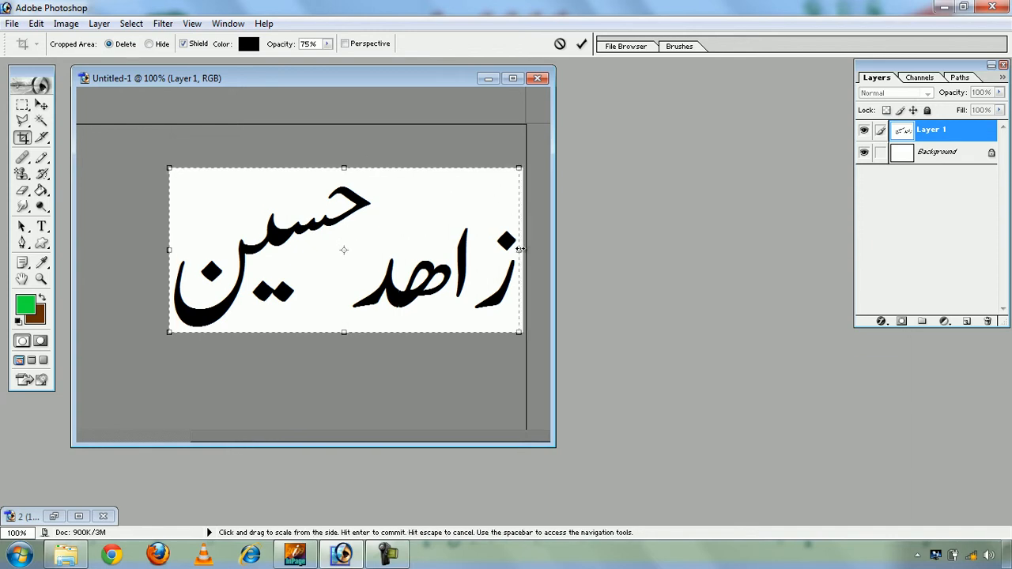
double_click(392, 232)
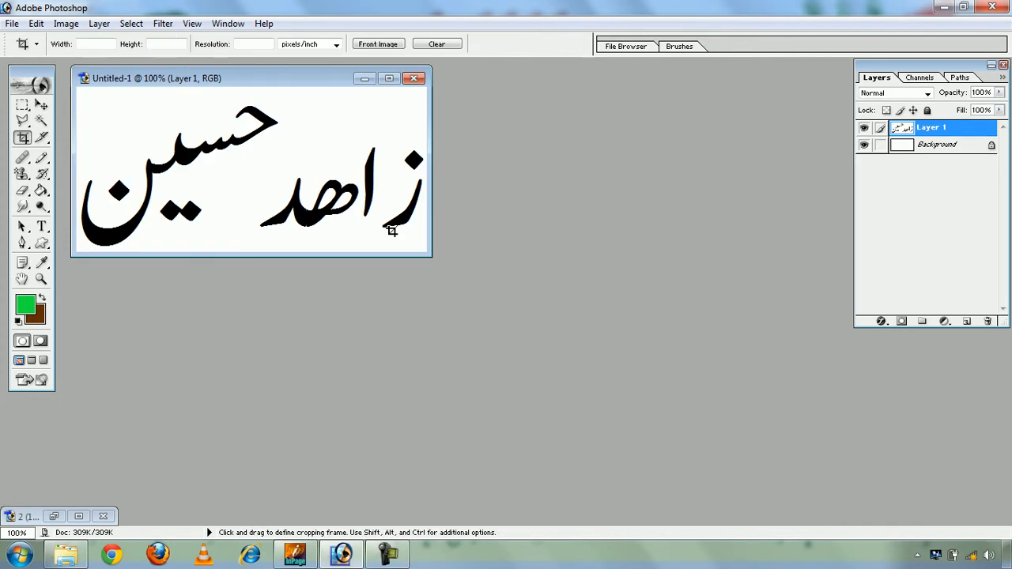
left_click(388, 78)
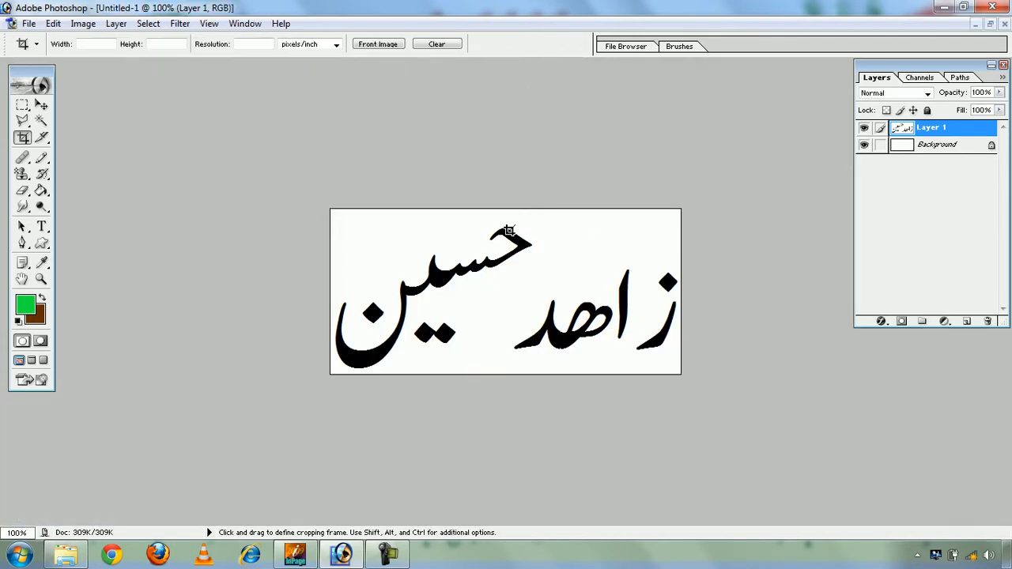
Step: Magic Wand the white background around the letters, deselect and reselect, then minimize Untitled-1
left_click(41, 120)
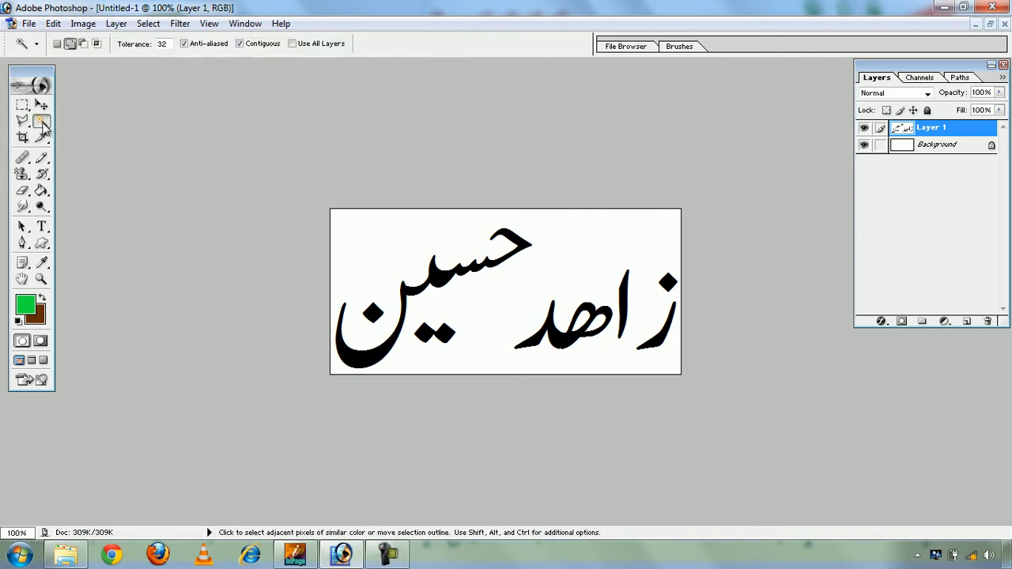
left_click(404, 237)
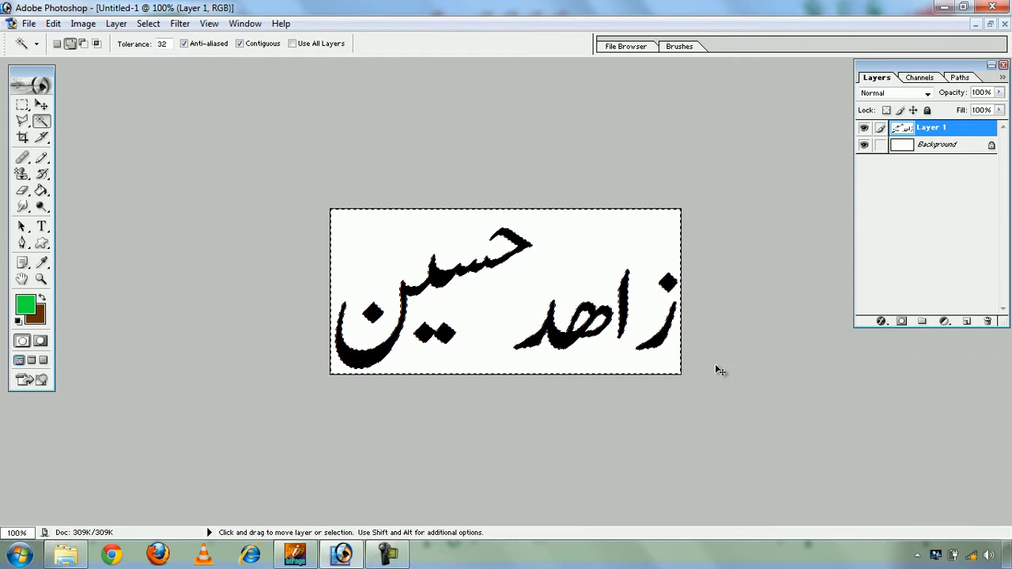
key("ctrl+d")
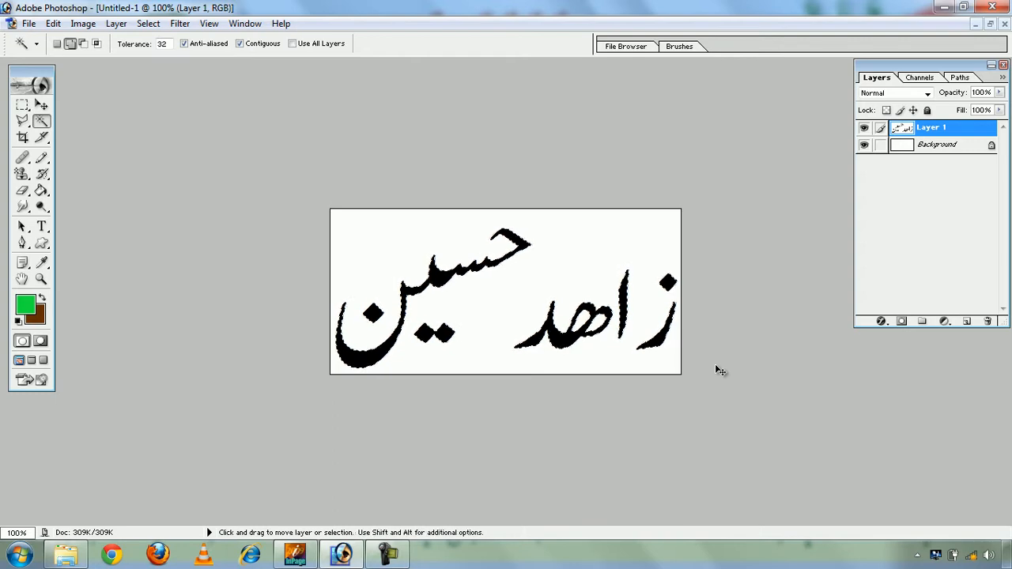
key("ctrl+shift+d")
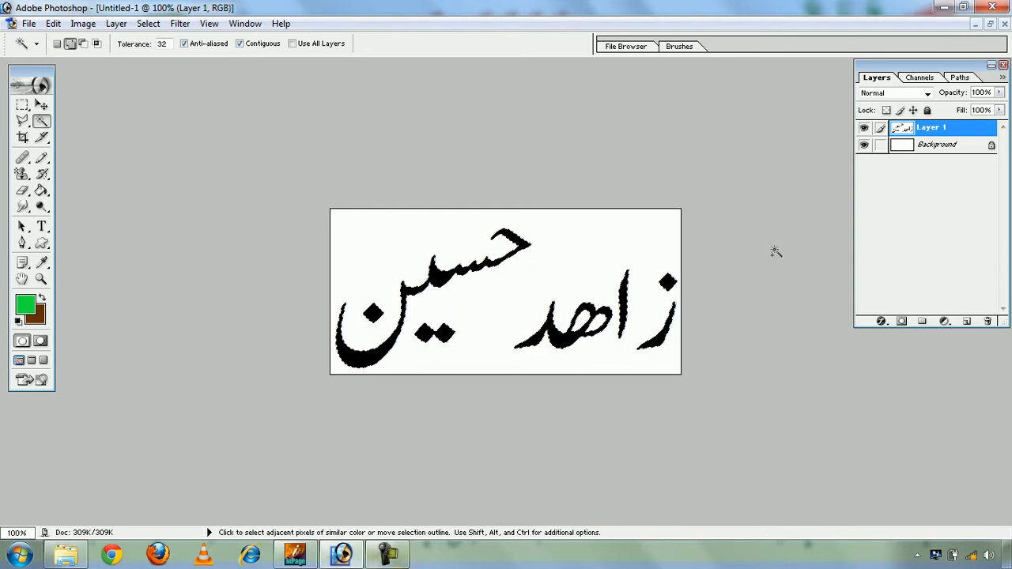
left_click(987, 26)
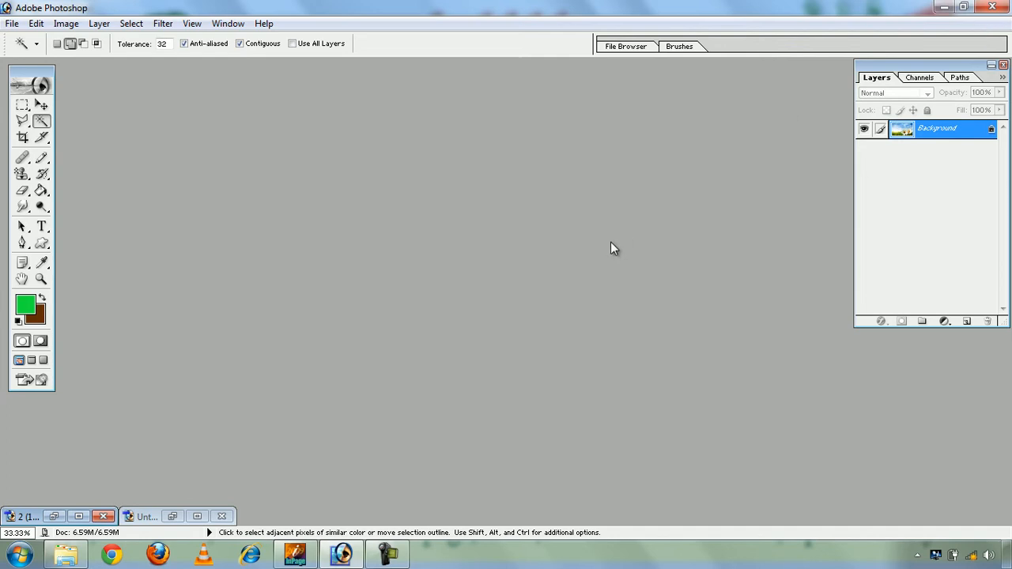
Step: Paste the Urdu name onto the daisy photo as a new layer and position it
left_click(54, 516)
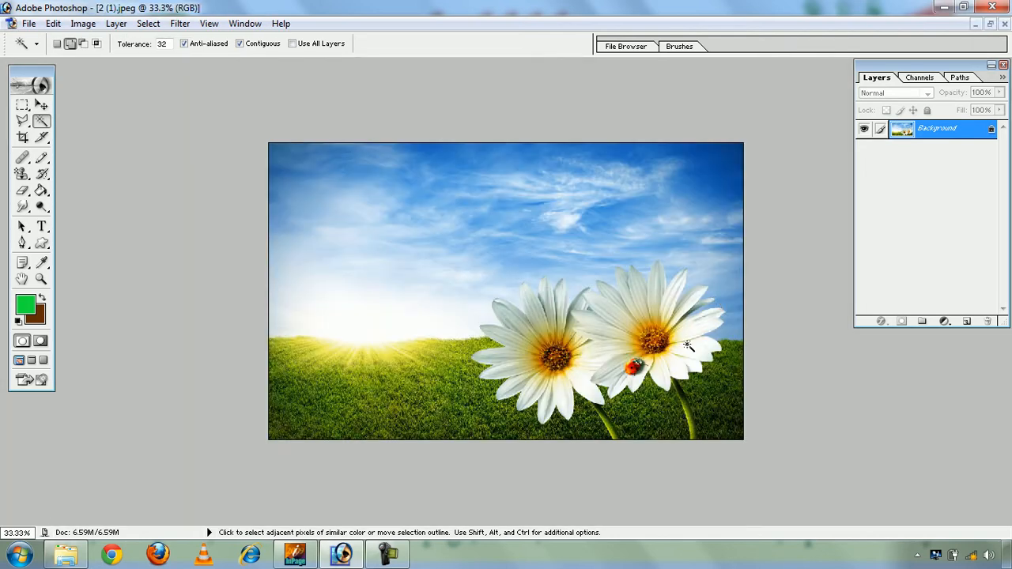
key("ctrl+v")
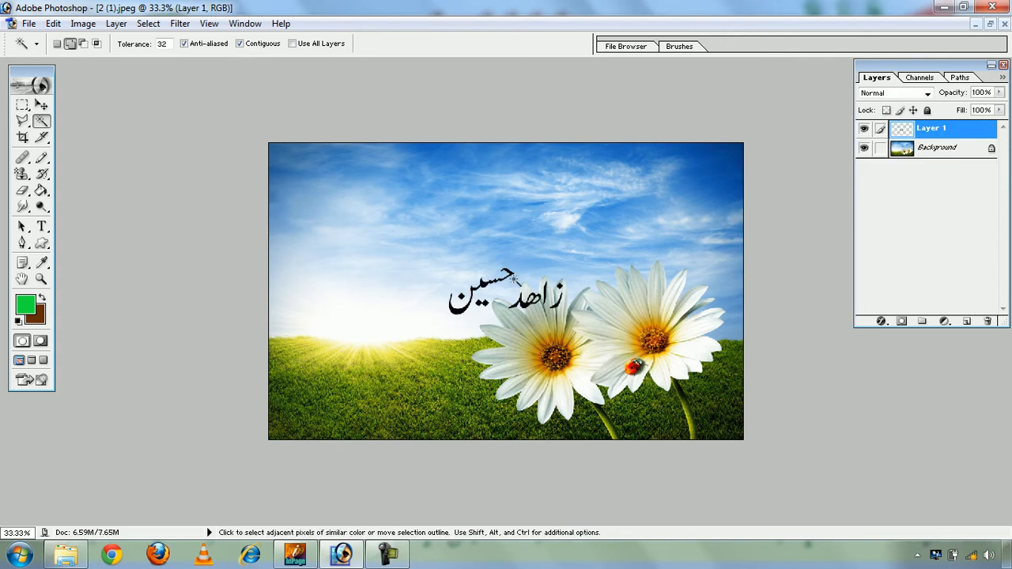
left_click(41, 105)
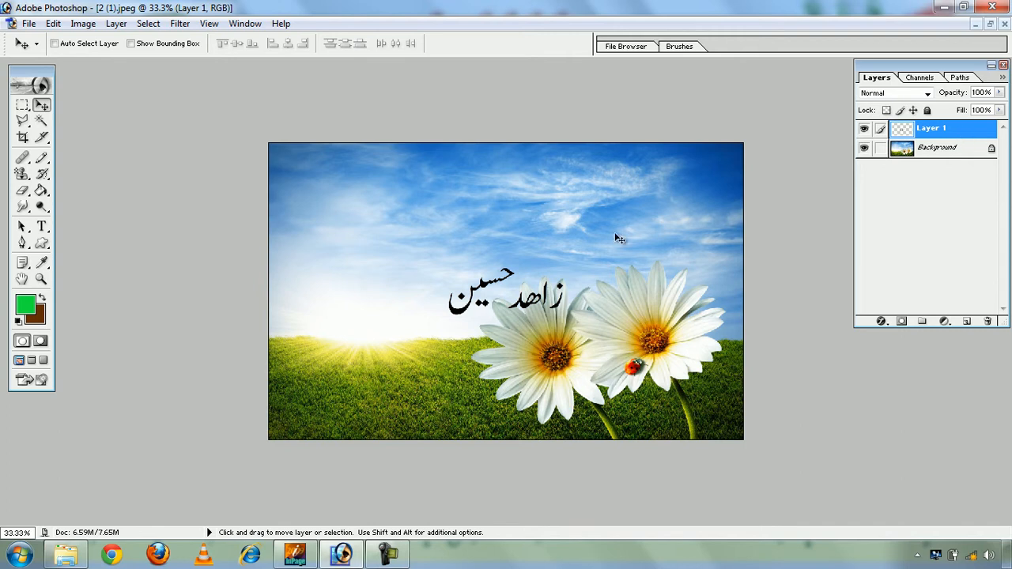
mouse_move(397, 268)
left_mouse_down()
mouse_move(386, 226)
mouse_move(335, 275)
mouse_move(457, 199)
mouse_move(568, 186)
mouse_move(326, 359)
mouse_move(365, 316)
mouse_move(376, 253)
mouse_move(392, 258)
left_mouse_up()
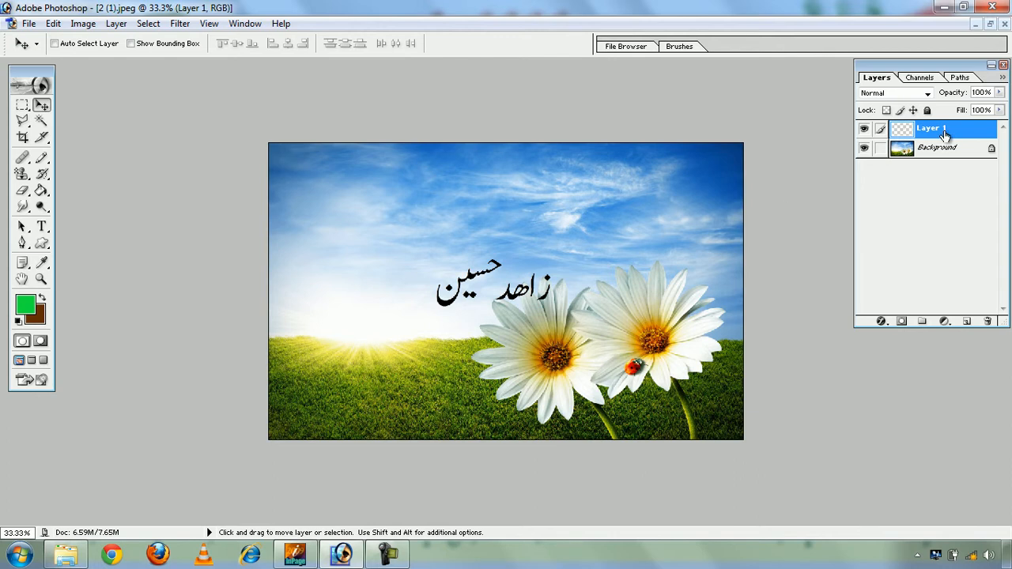
Step: Scale the name to about 150% and move it into the sky above the flowers
key("ctrl+t")
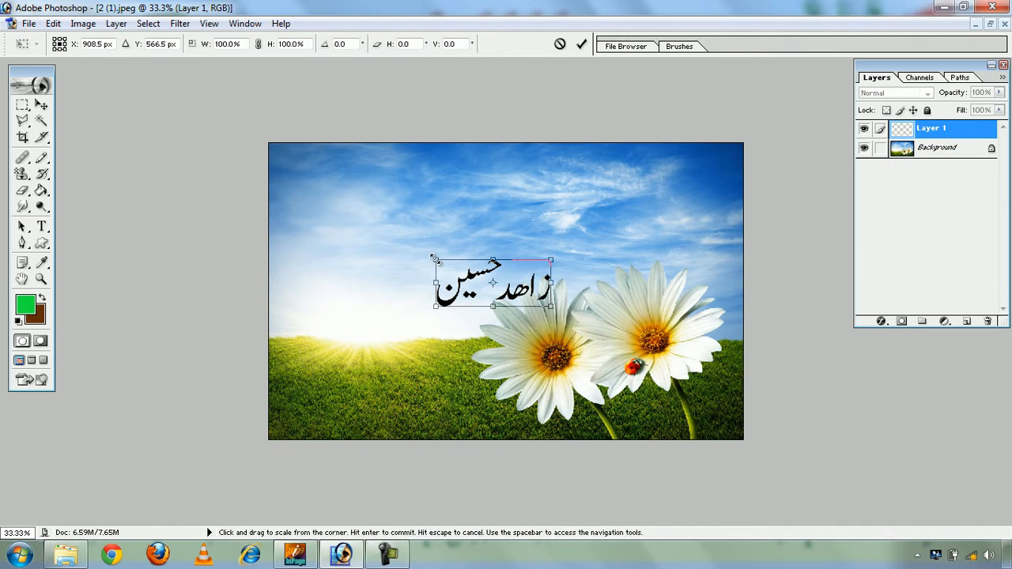
left_click_drag(434, 259, 374, 232)
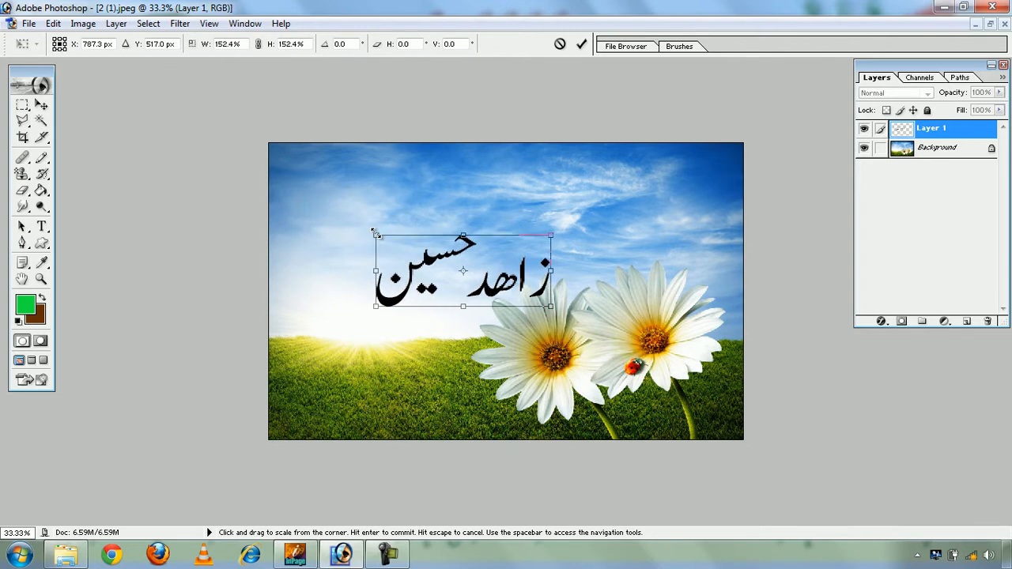
key("Return")
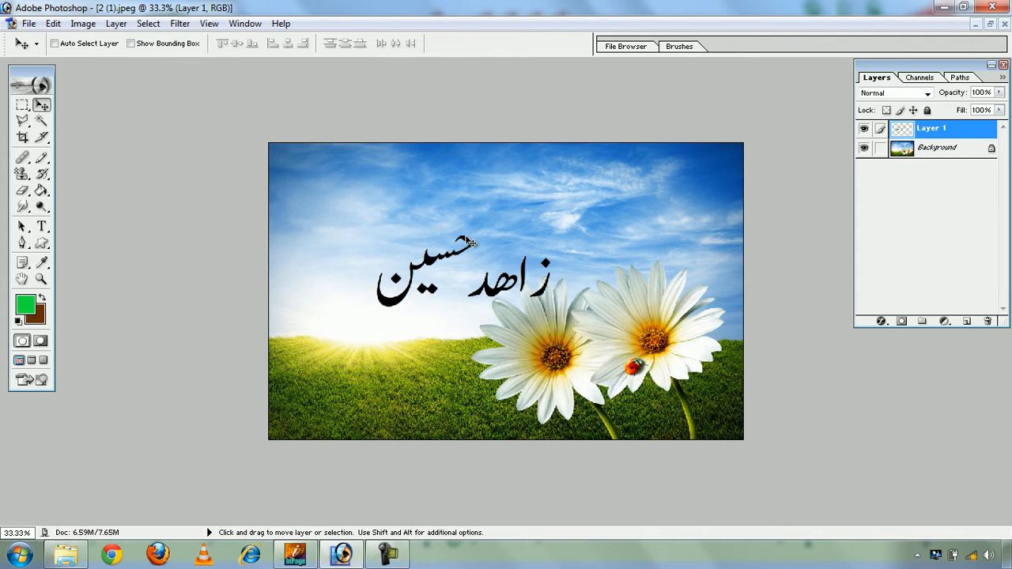
left_click_drag(434, 219, 496, 142)
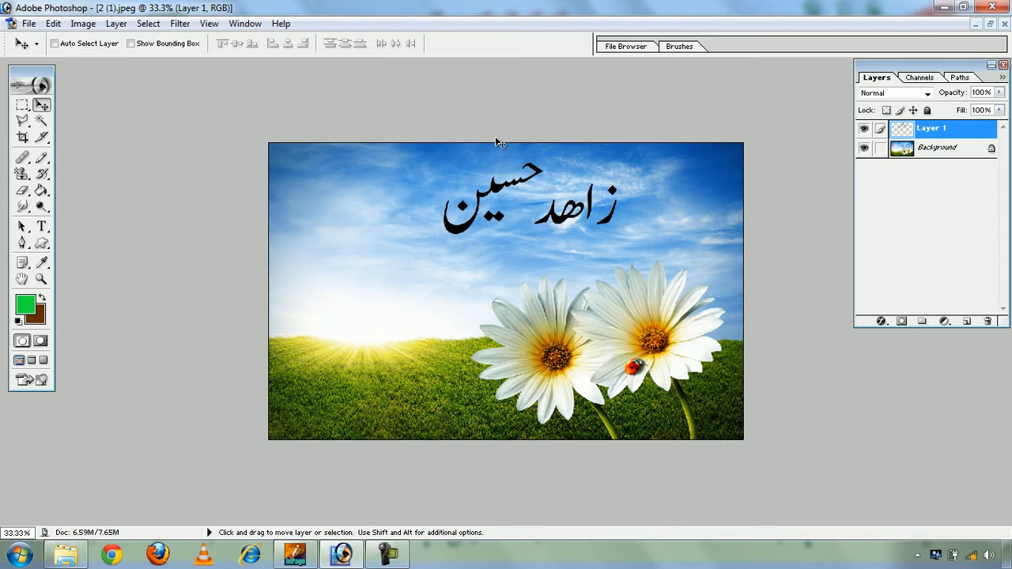
Step: Show the Styles panel and preview stroked, outer glow, bevel and overlay presets on the name
left_click(243, 25)
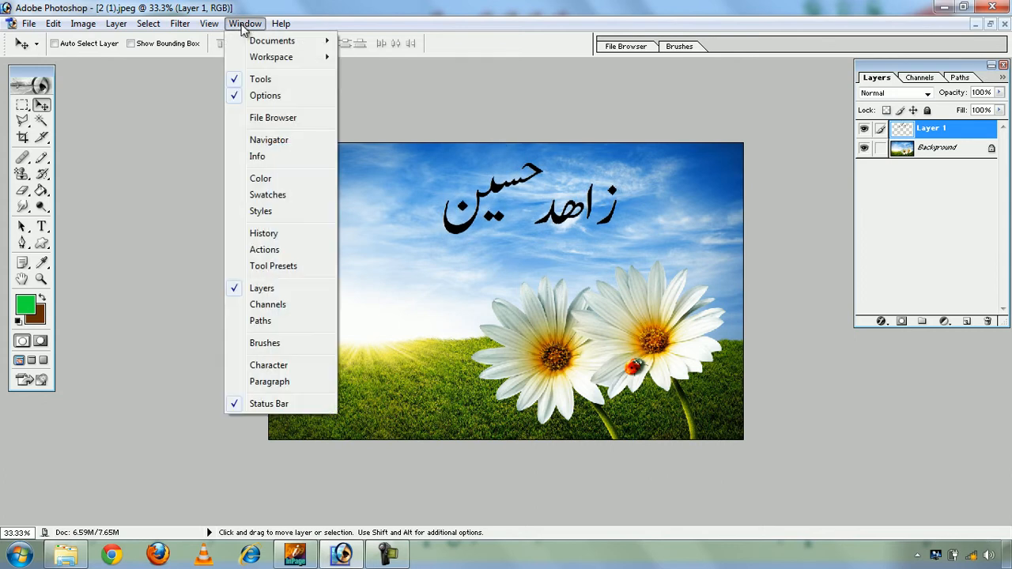
left_click(261, 211)
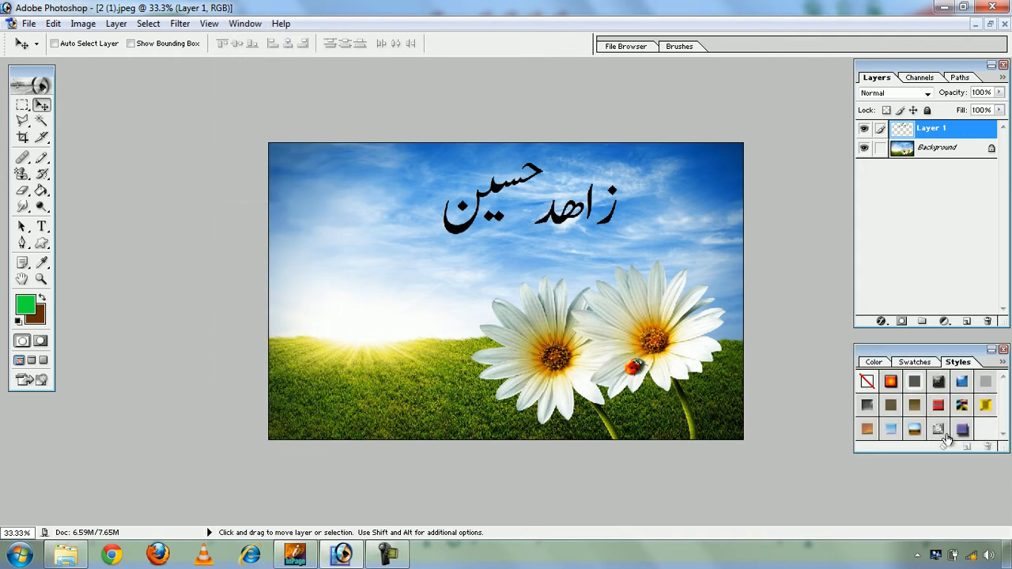
left_click(891, 383)
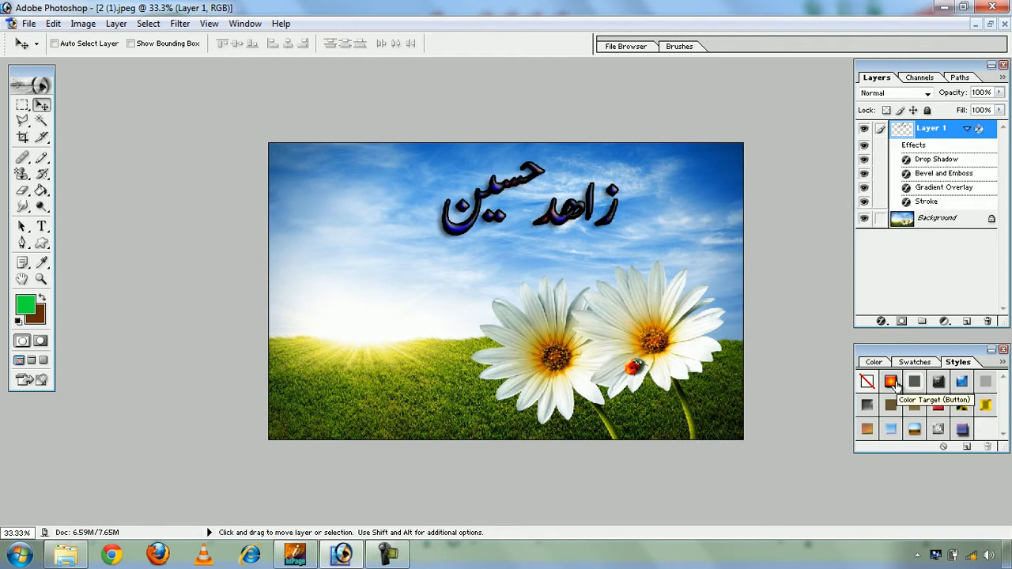
left_click(917, 383)
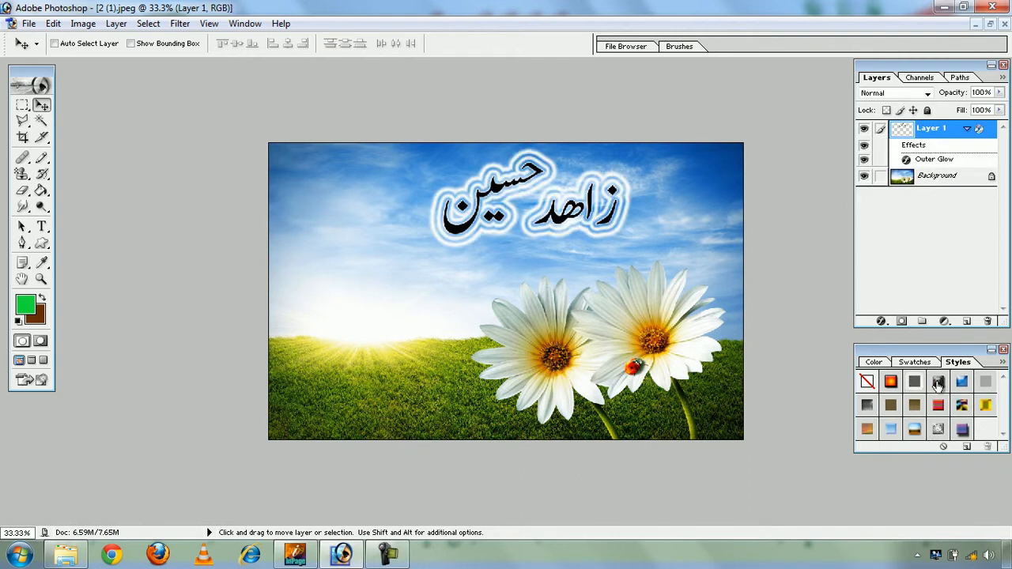
left_click(938, 383)
left_click(961, 382)
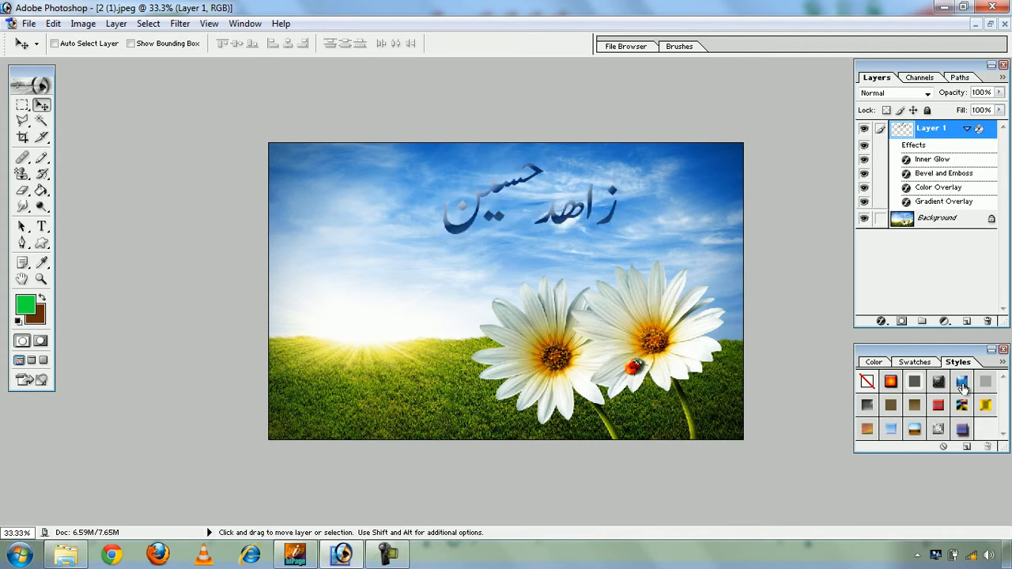
left_click(985, 385)
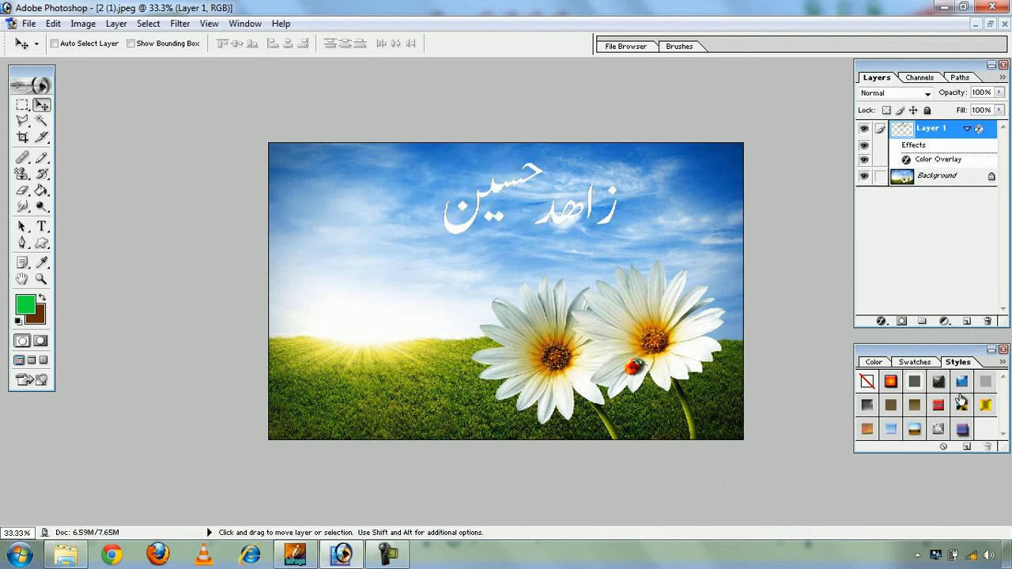
left_click(914, 406)
left_click(943, 405)
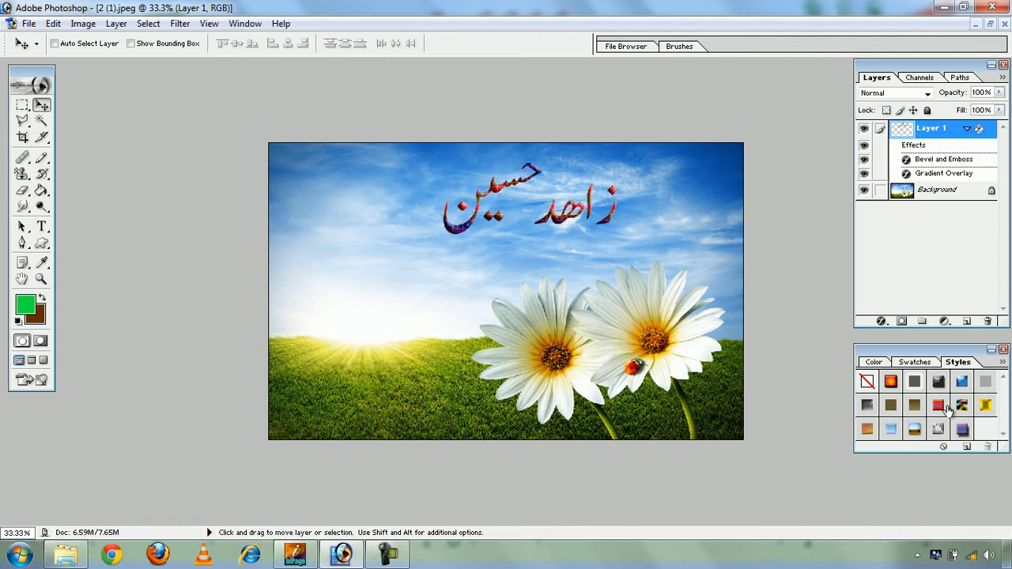
Step: Preview pattern, satin and stroked presets, then apply No Style to clear the name
left_click(961, 405)
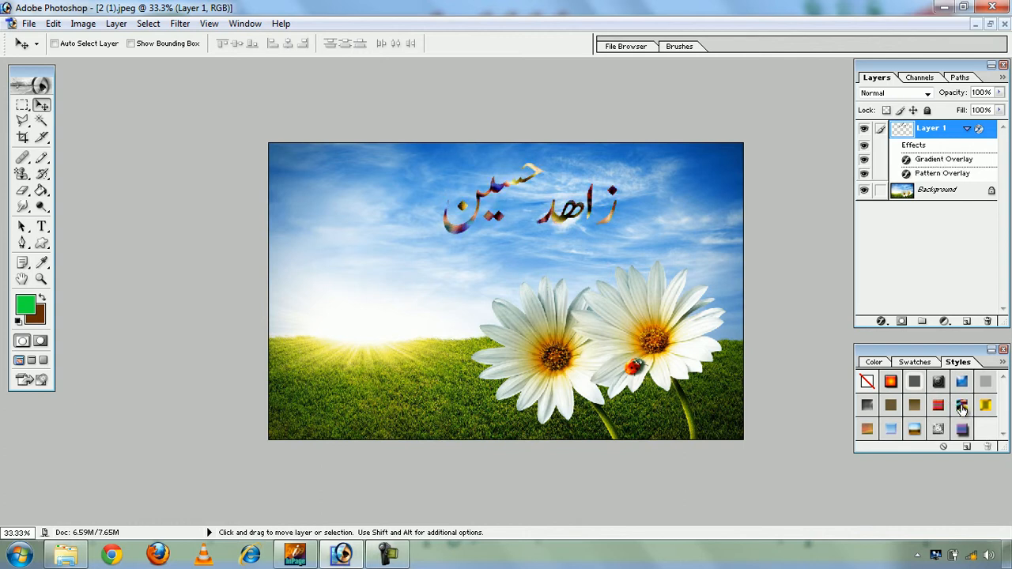
left_click(984, 405)
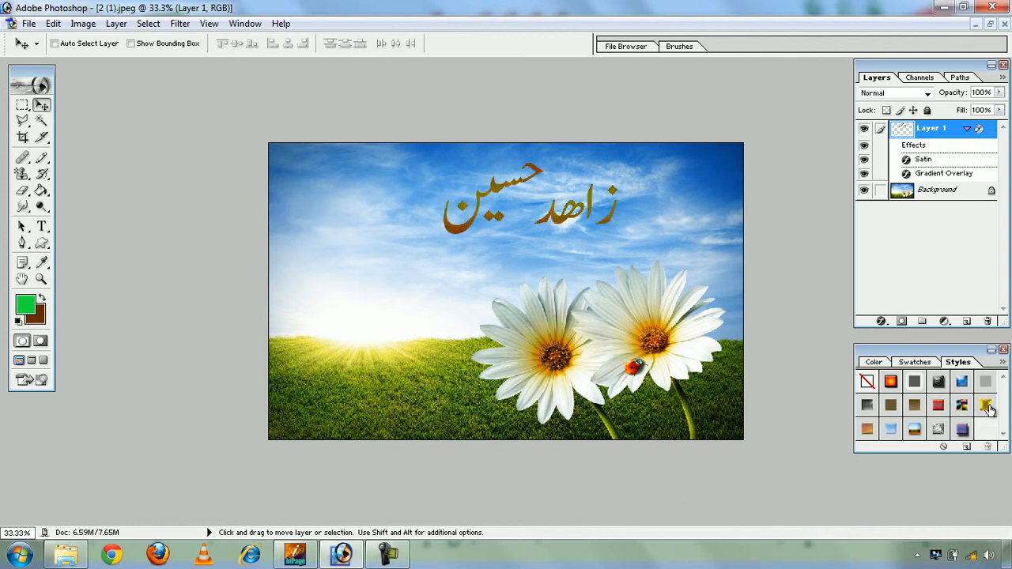
left_click(867, 431)
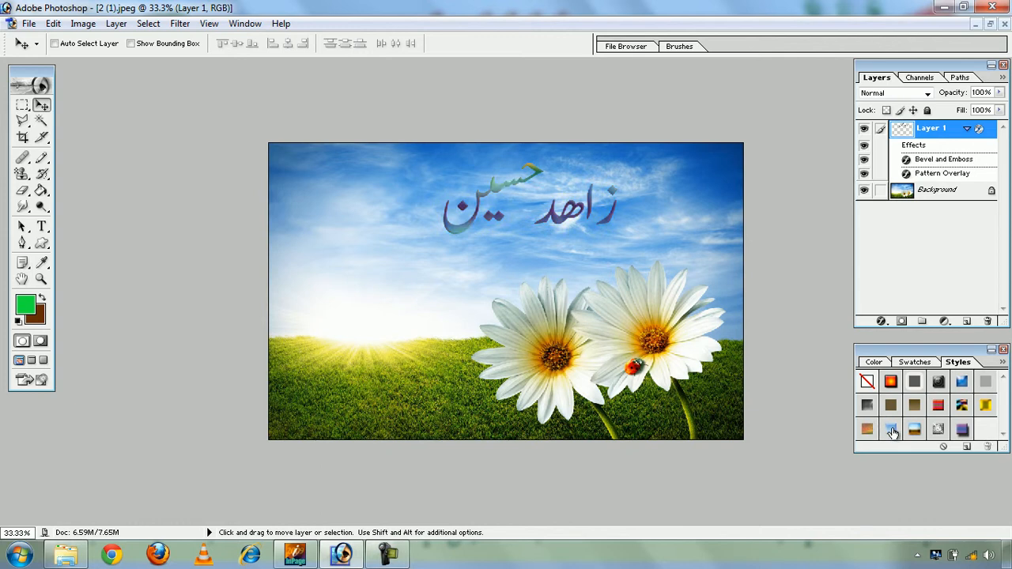
left_click(891, 430)
left_click(915, 430)
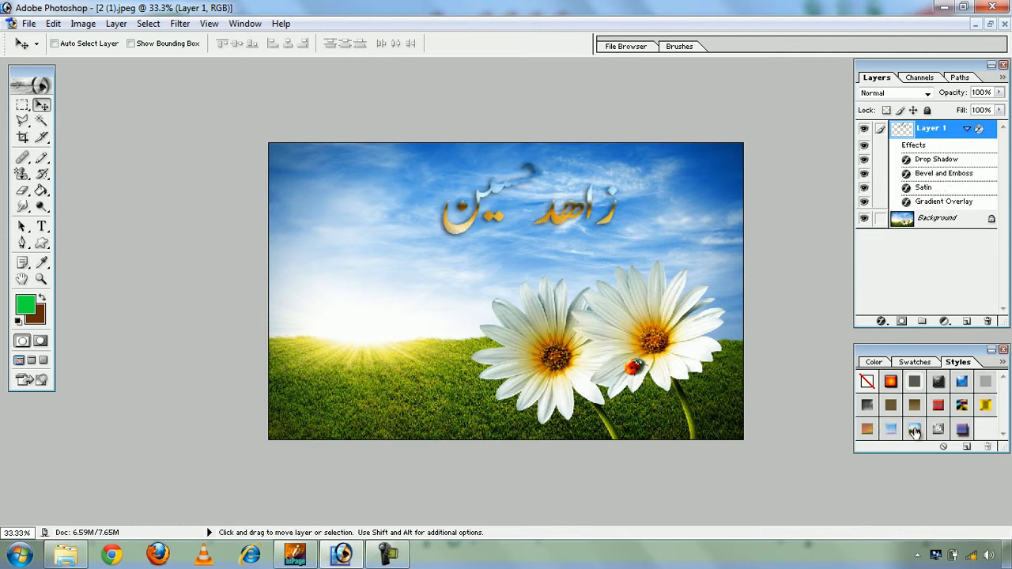
left_click(891, 382)
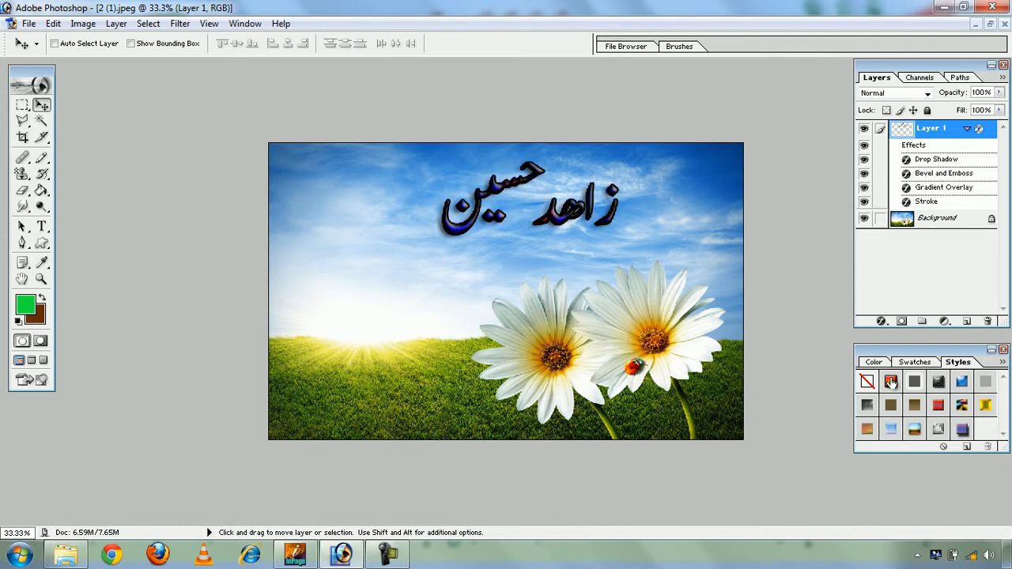
left_click(916, 384)
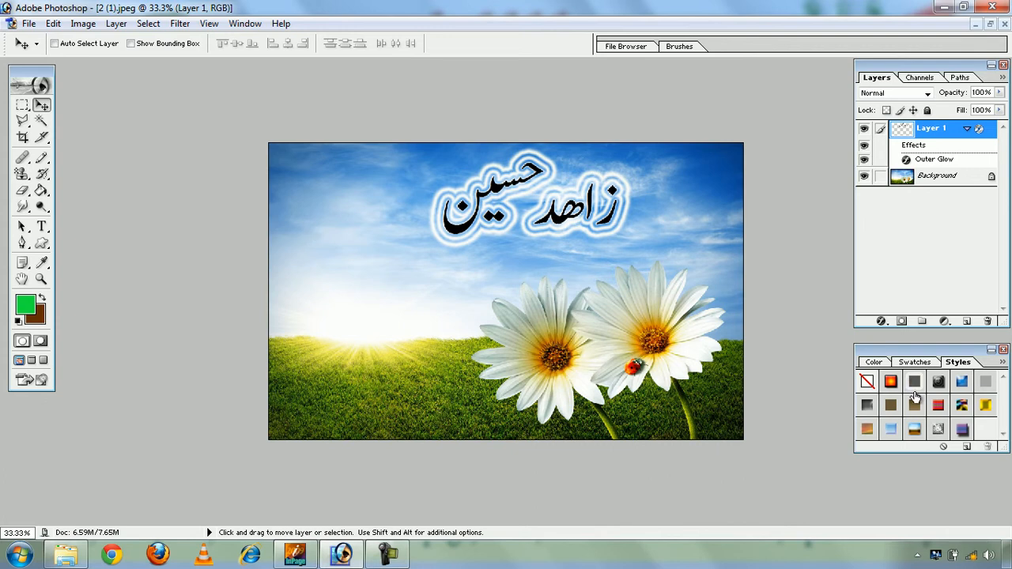
left_click(868, 381)
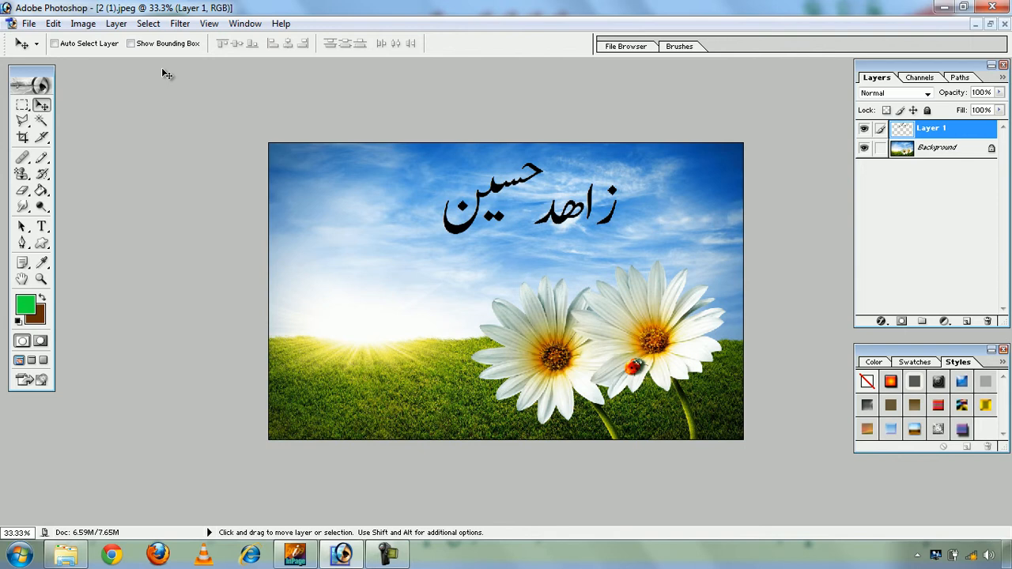
Step: Open Blending Options and add drop shadow, inner shadow, outer glow, inner glow and bevel and emboss
right_click(933, 132)
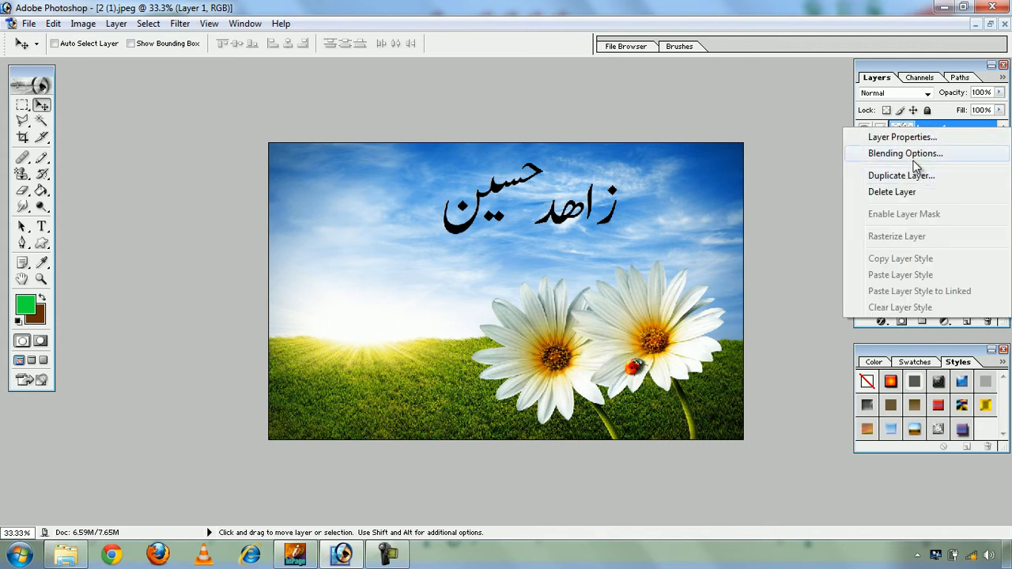
left_click(912, 155)
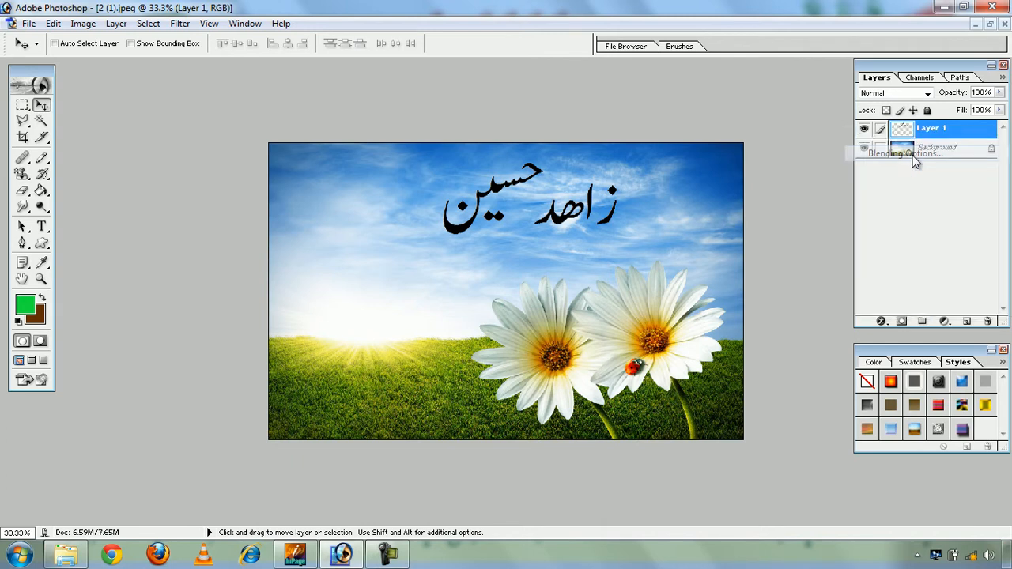
left_click_drag(739, 57, 423, 266)
left_click(214, 324)
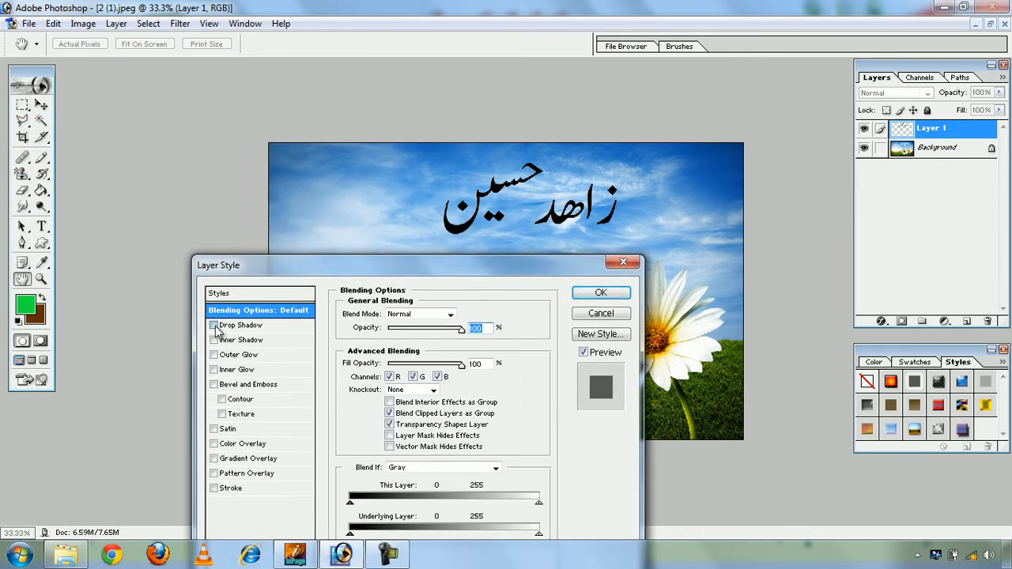
left_click(213, 340)
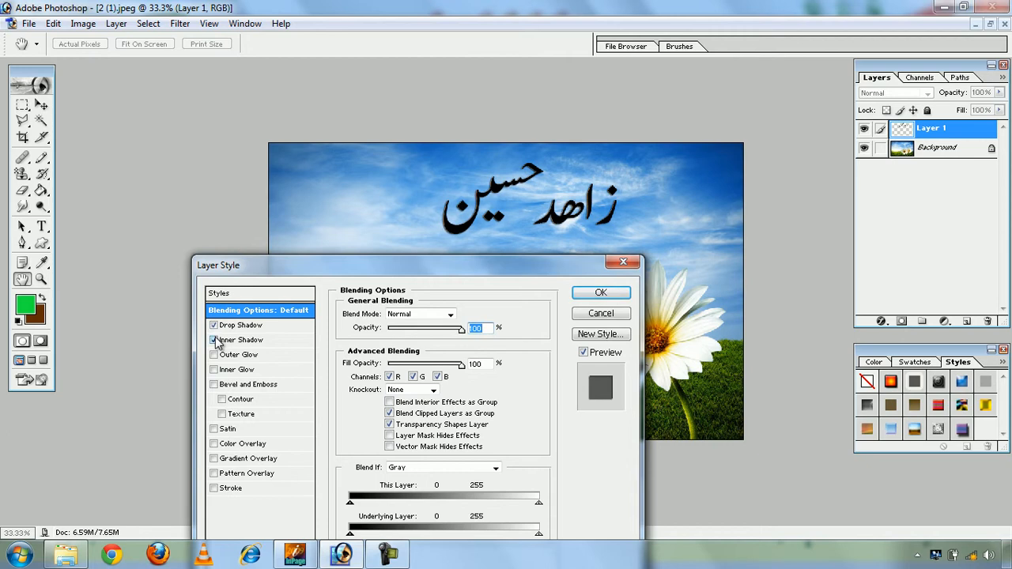
left_click(213, 355)
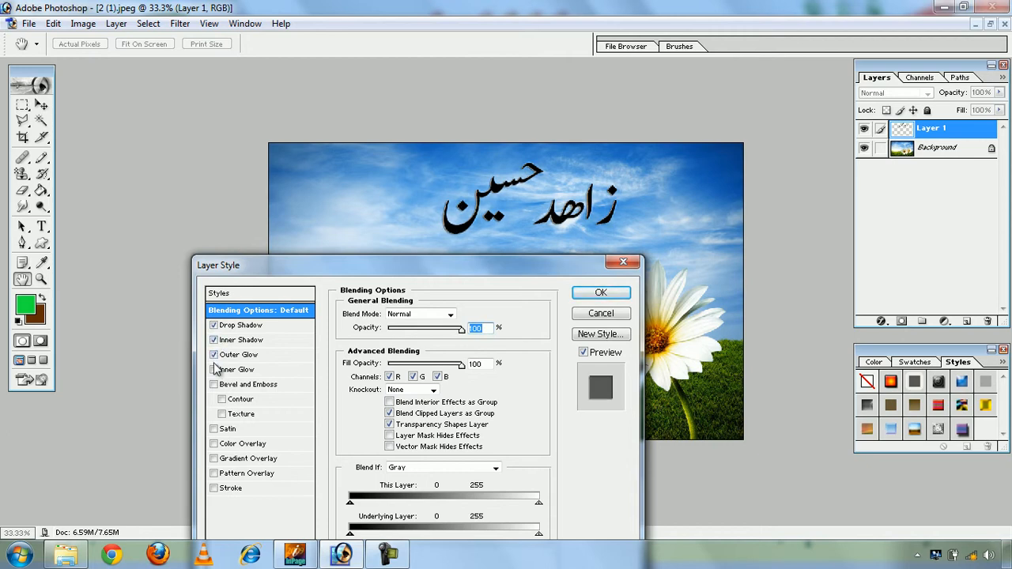
left_click(214, 369)
left_click(213, 384)
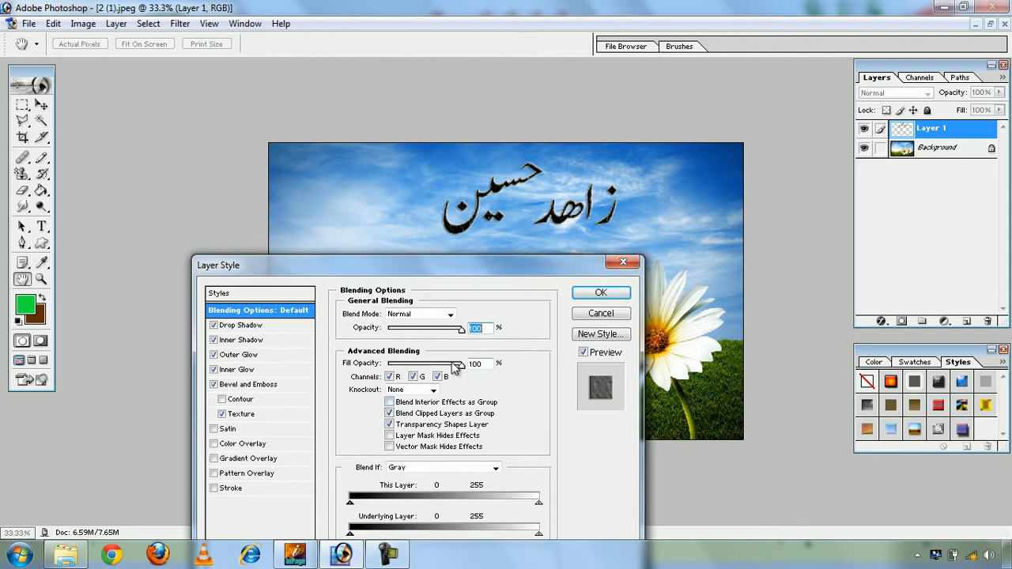
Step: Test fill and opacity, return both to 100%, then add satin and a red colour overlay
left_click_drag(425, 365, 380, 364)
left_click(405, 328)
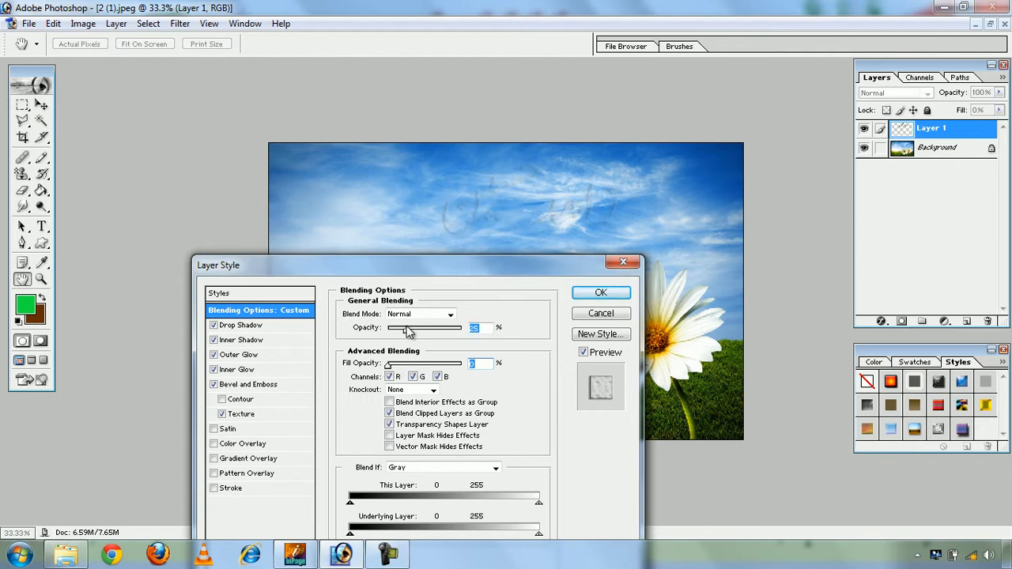
left_click_drag(417, 327, 472, 330)
left_click(458, 363)
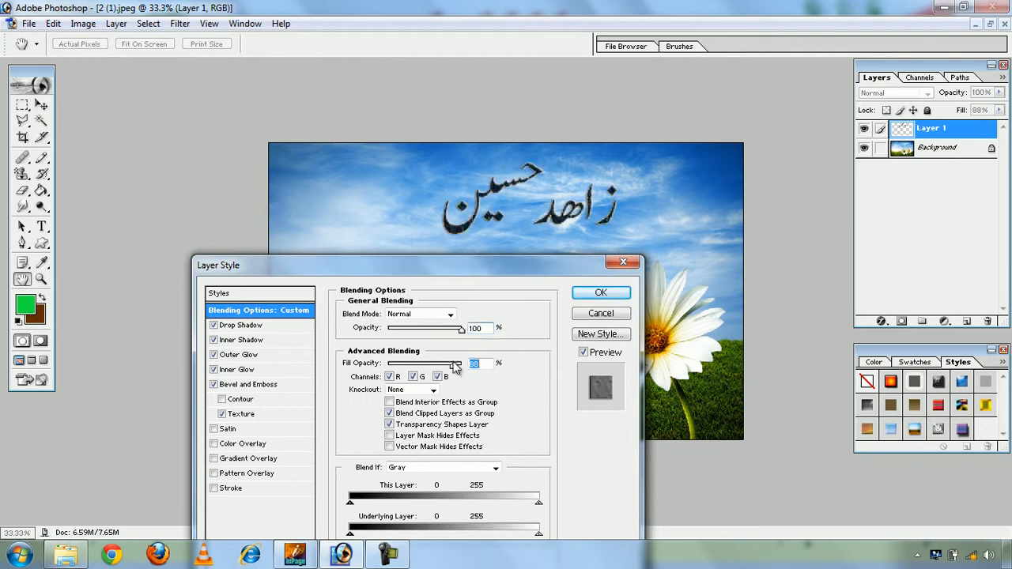
left_click(214, 430)
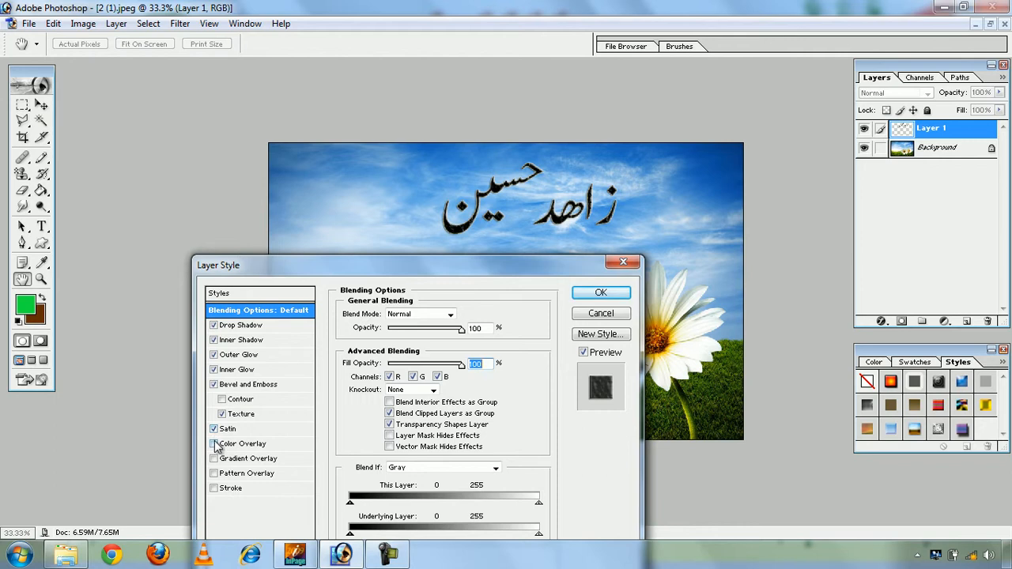
left_click(214, 445)
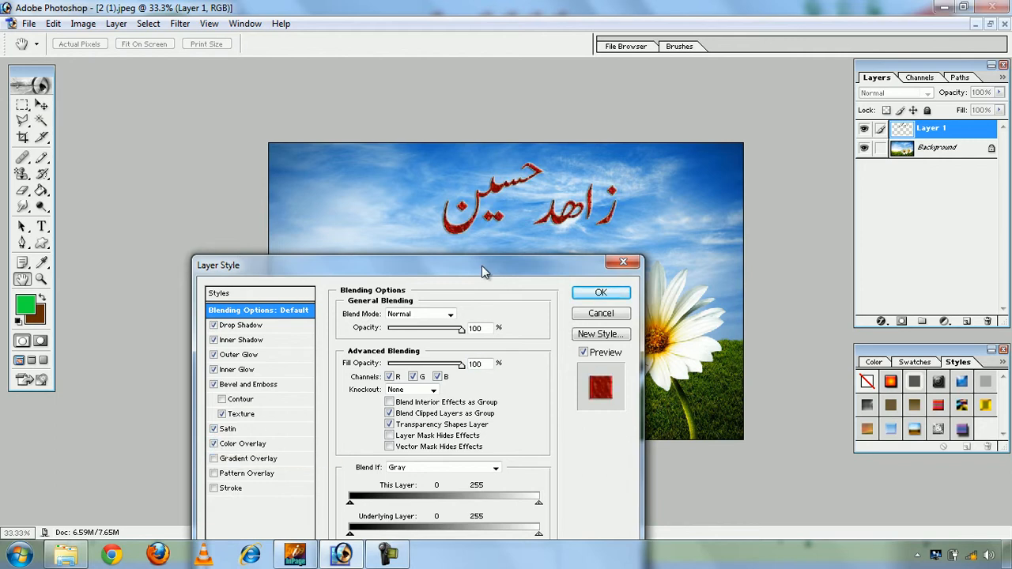
left_click_drag(481, 268, 483, 175)
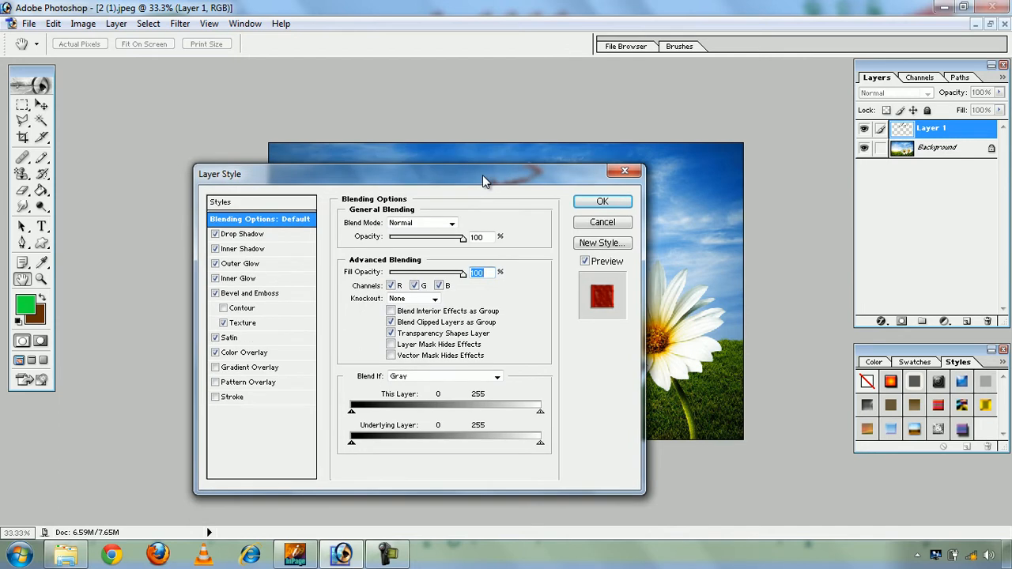
left_click(246, 357)
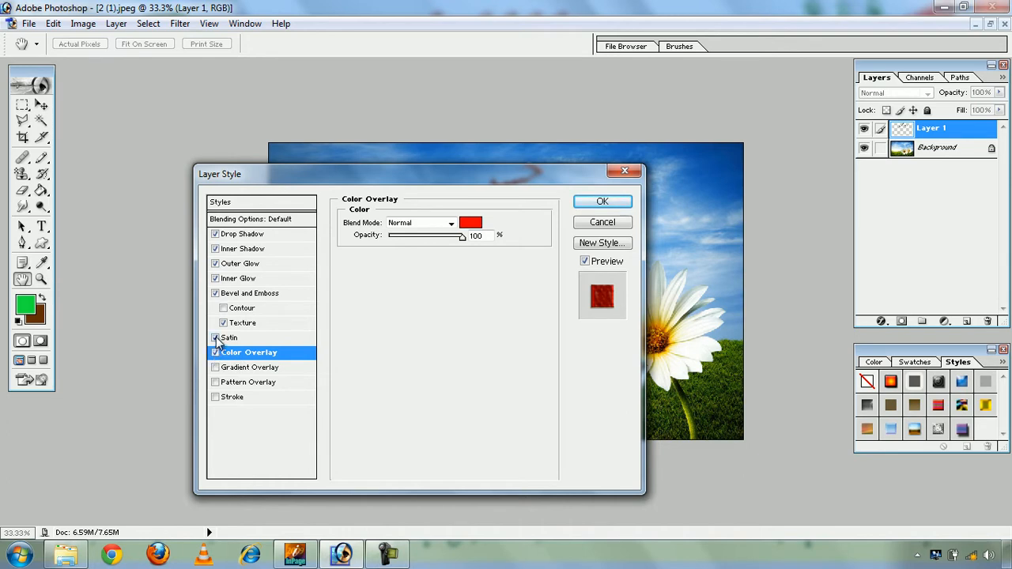
left_click(216, 353)
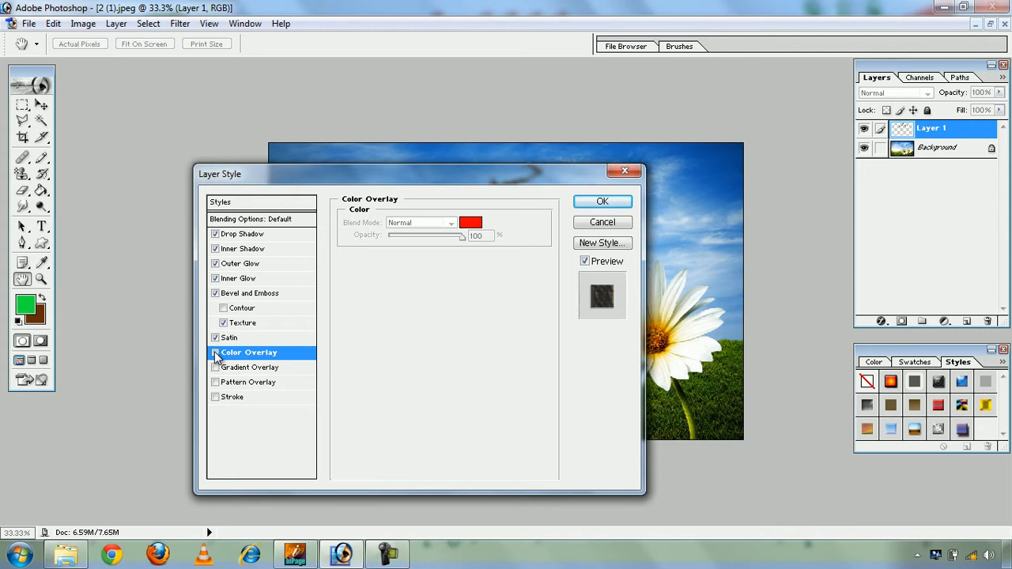
left_click(237, 338)
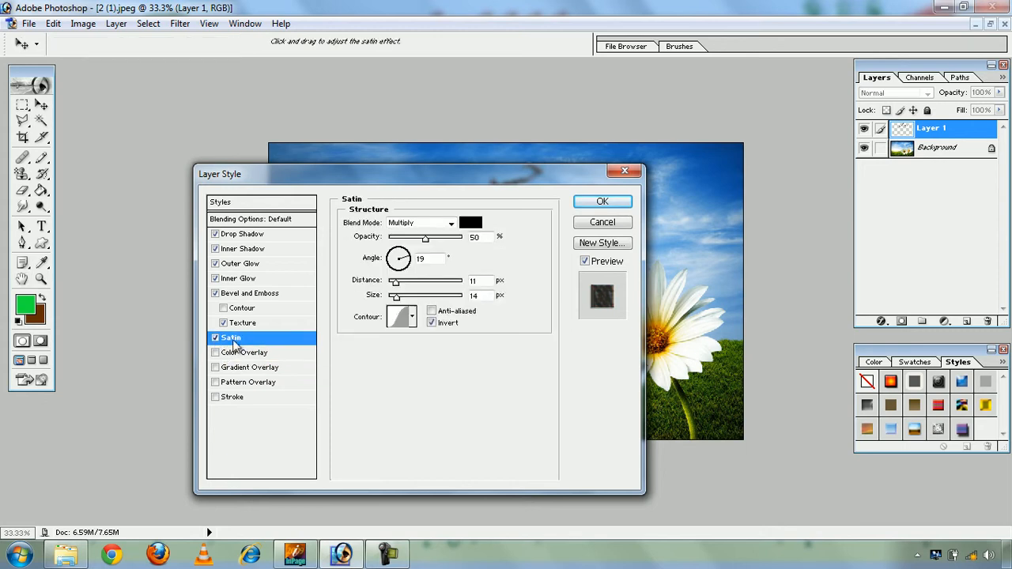
left_click_drag(393, 176, 388, 255)
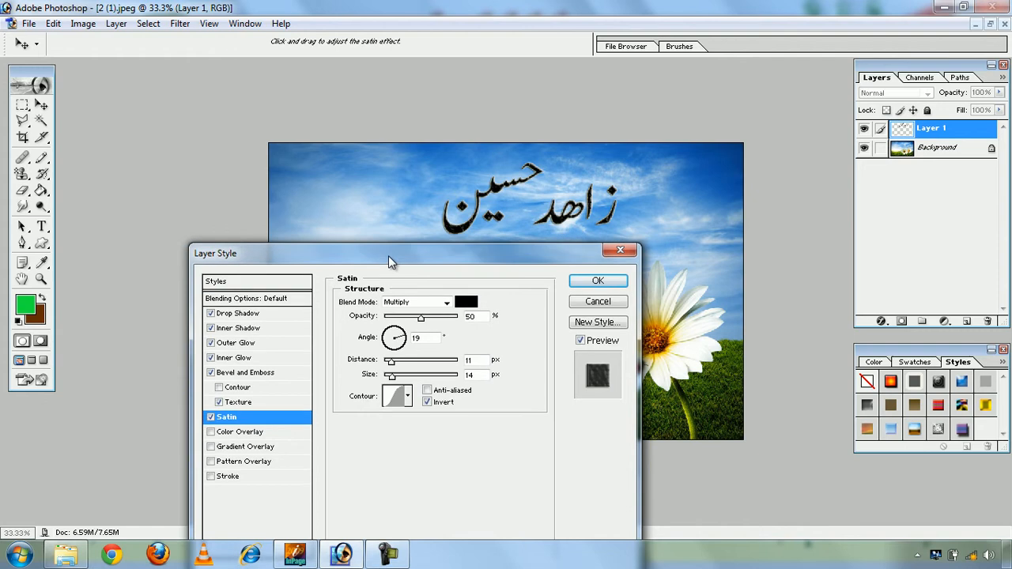
left_click(210, 432)
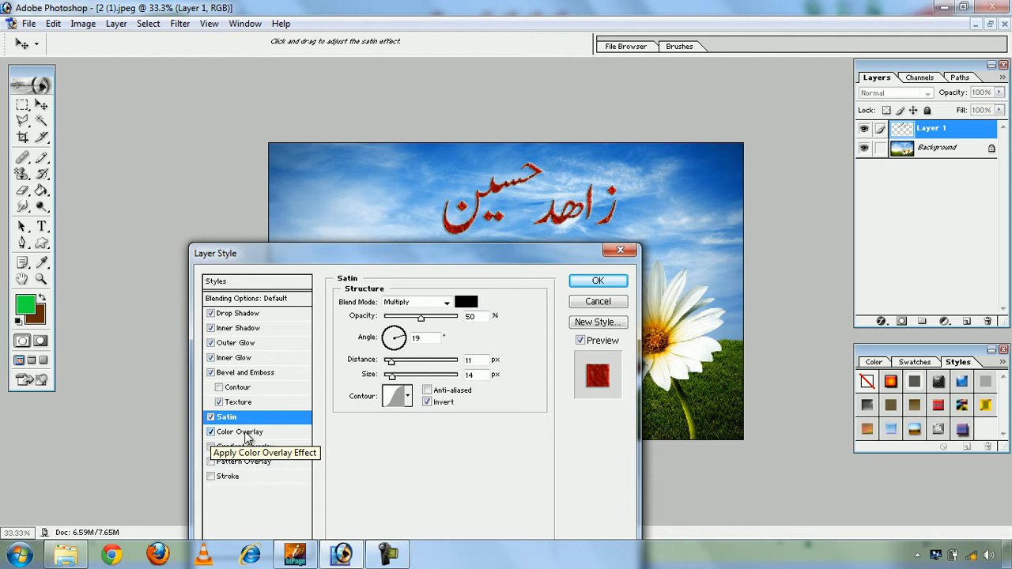
left_click(246, 436)
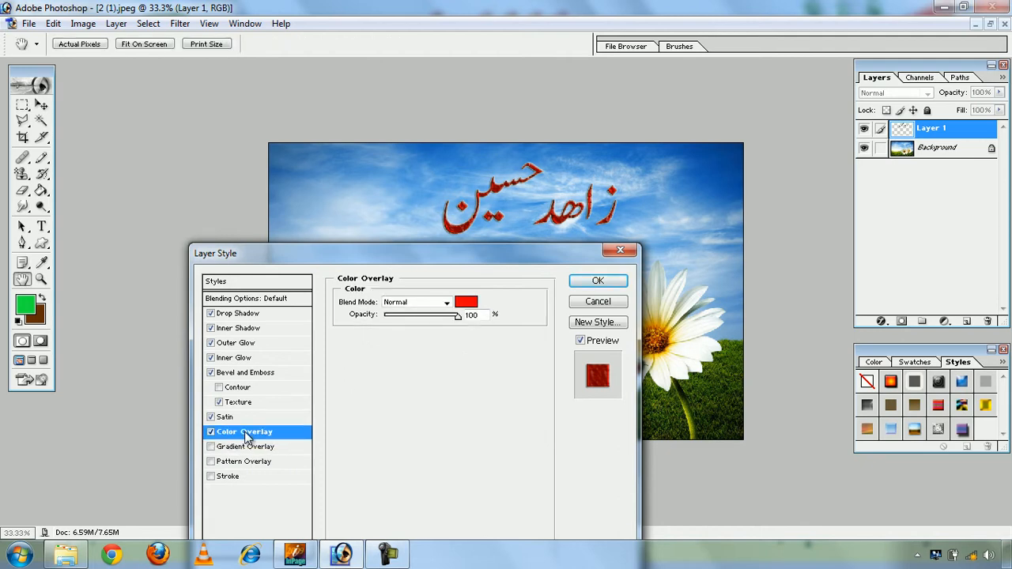
left_click(466, 303)
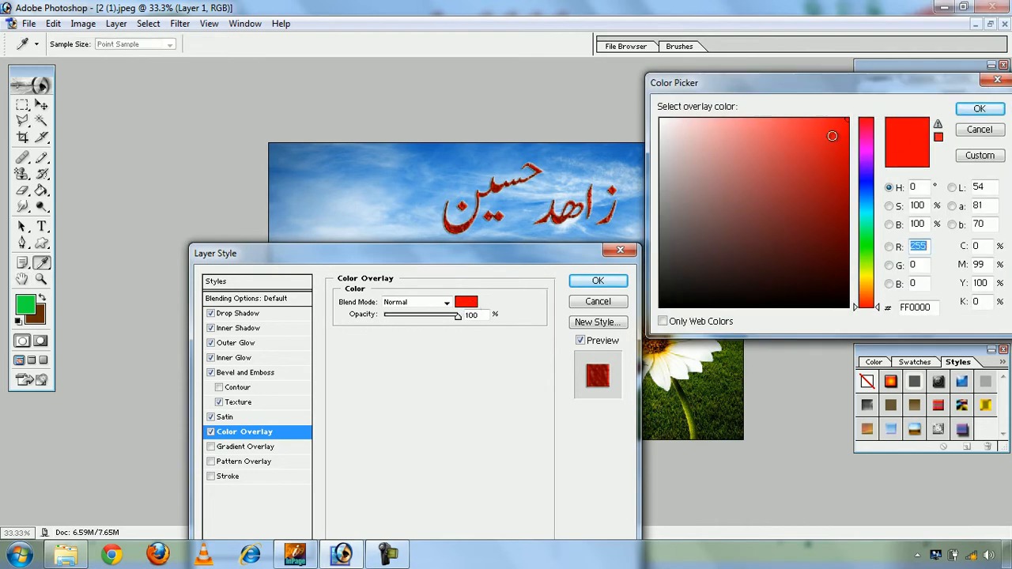
left_click(867, 169)
left_click(837, 150)
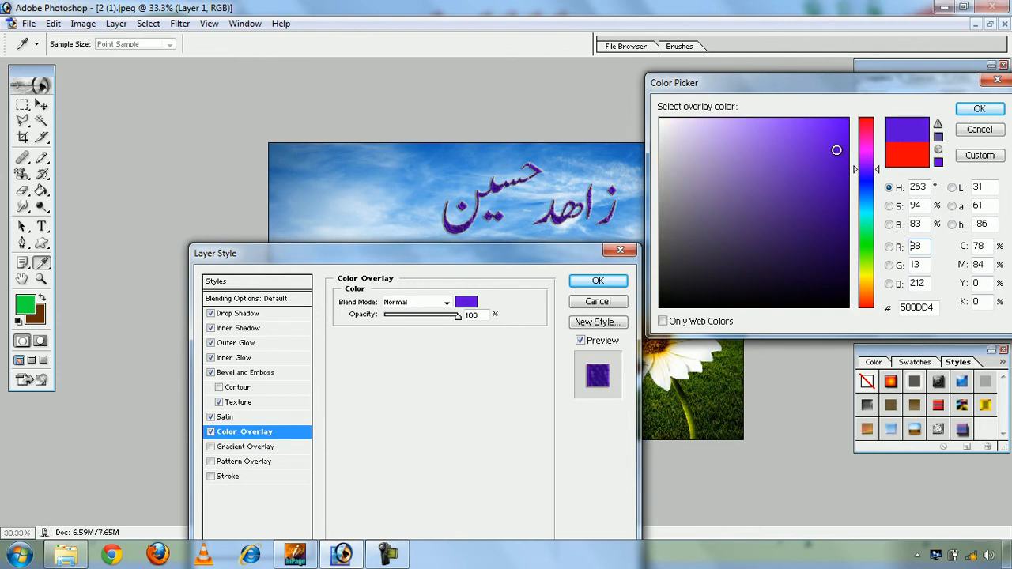
left_click(815, 196)
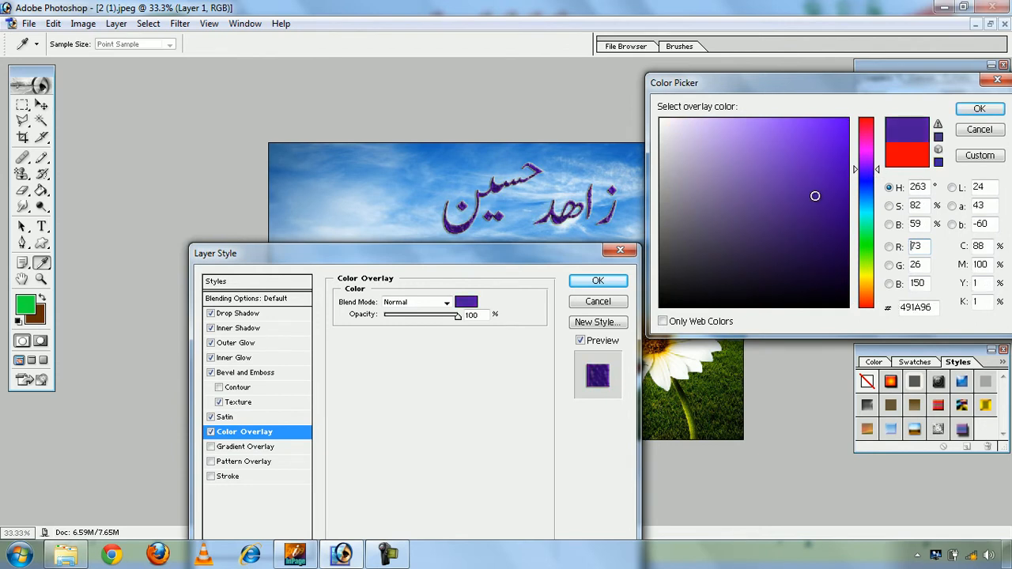
left_click(867, 242)
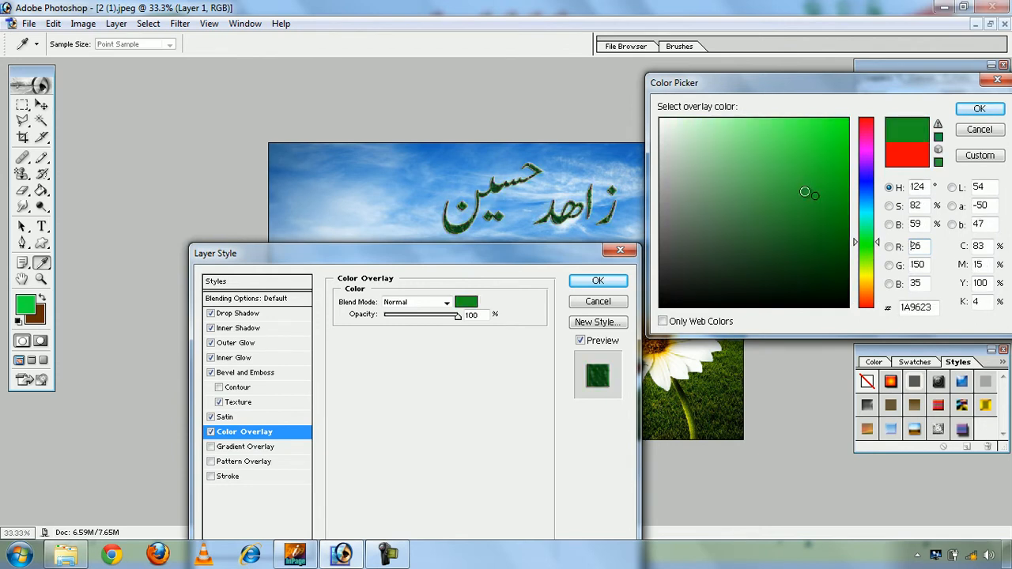
left_click(820, 154)
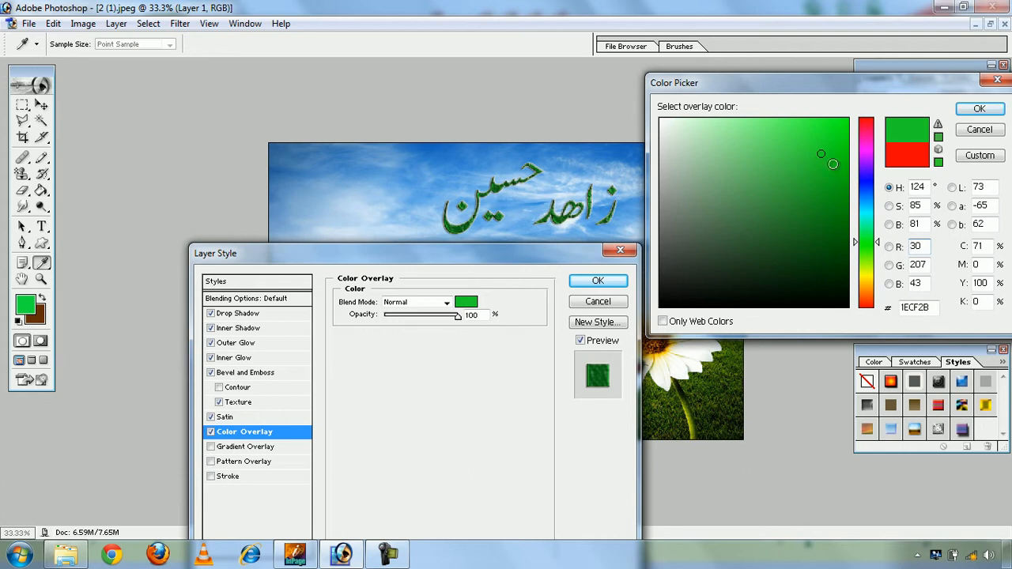
left_click(833, 139)
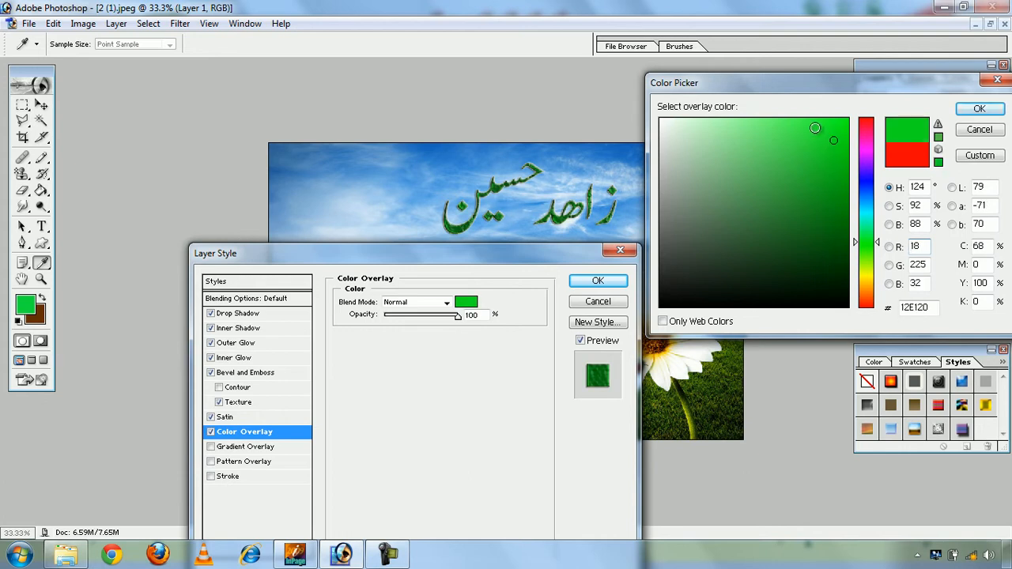
left_click(815, 128)
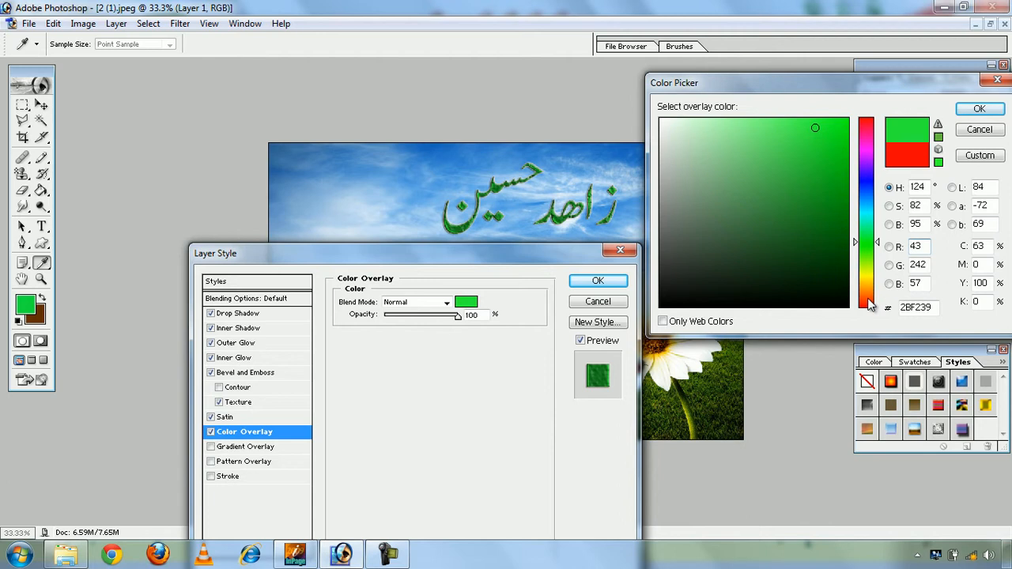
left_click(868, 299)
left_click(828, 141)
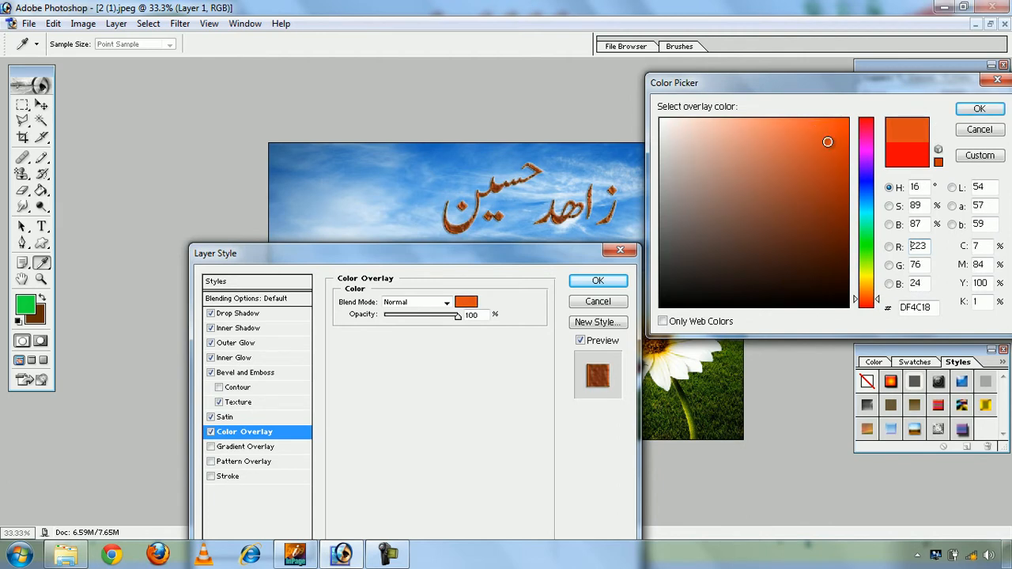
left_click_drag(832, 74, 544, 111)
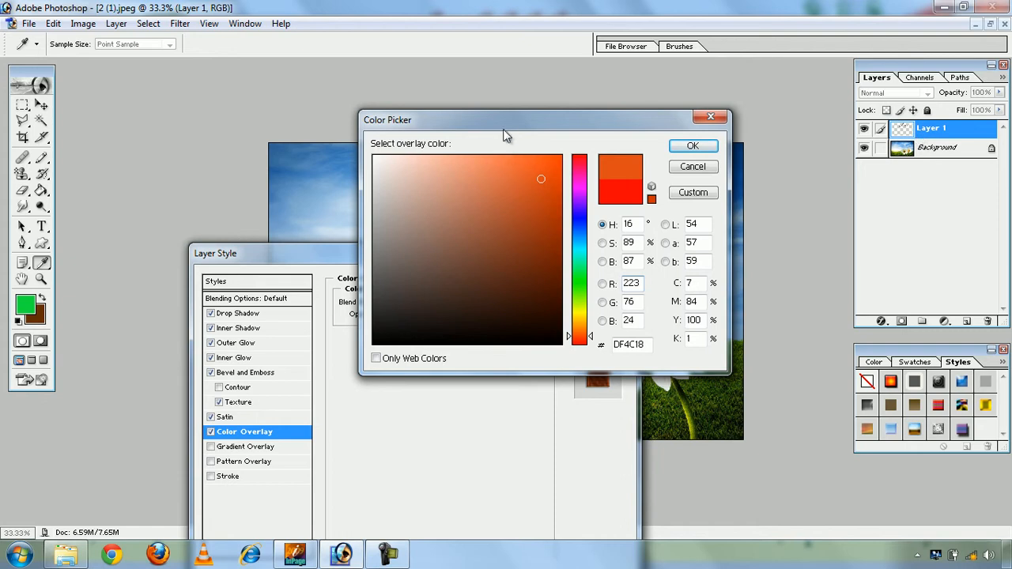
left_click_drag(502, 120, 792, 96)
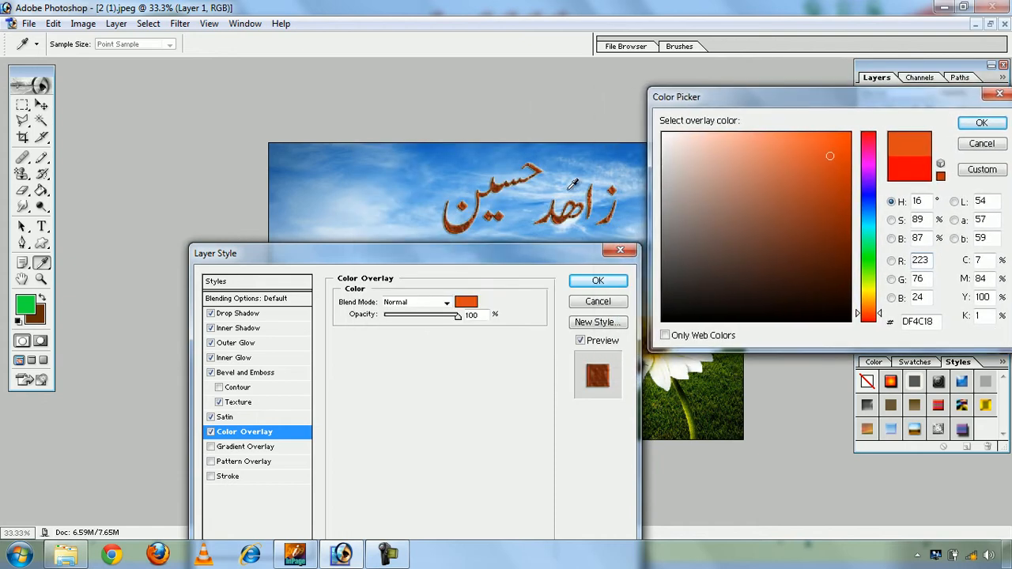
left_click(870, 194)
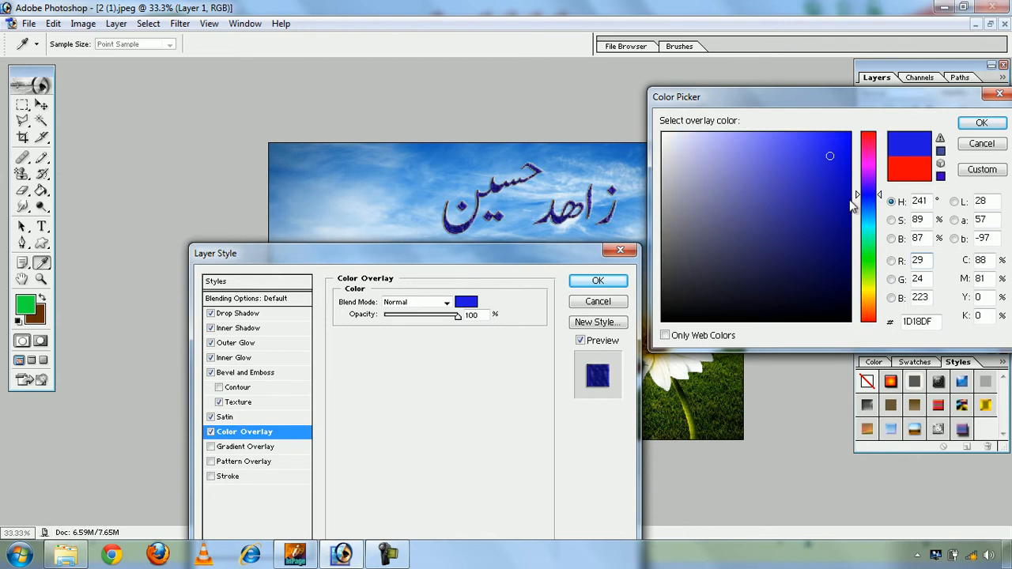
left_click(980, 171)
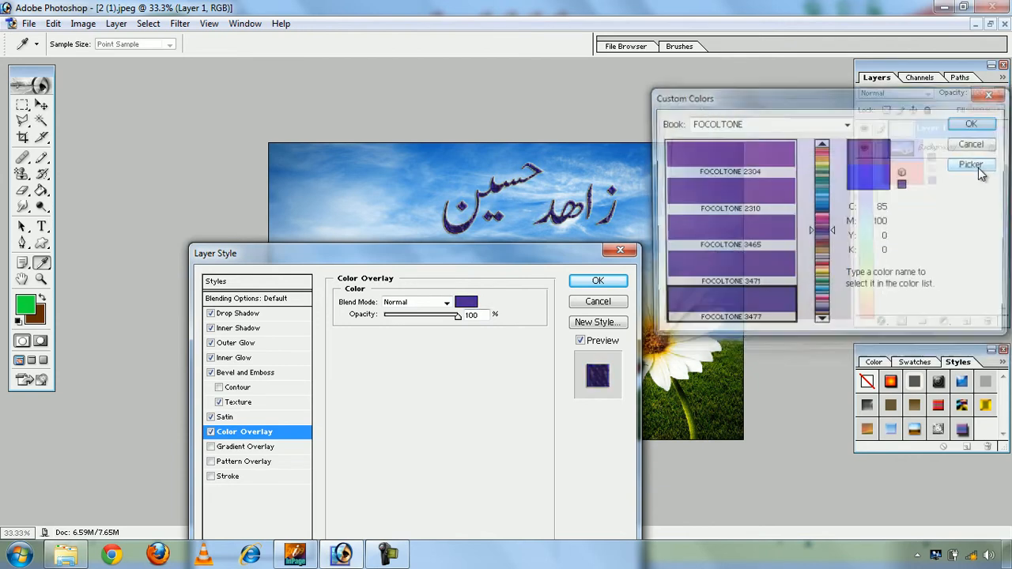
left_click(846, 124)
left_click(846, 124)
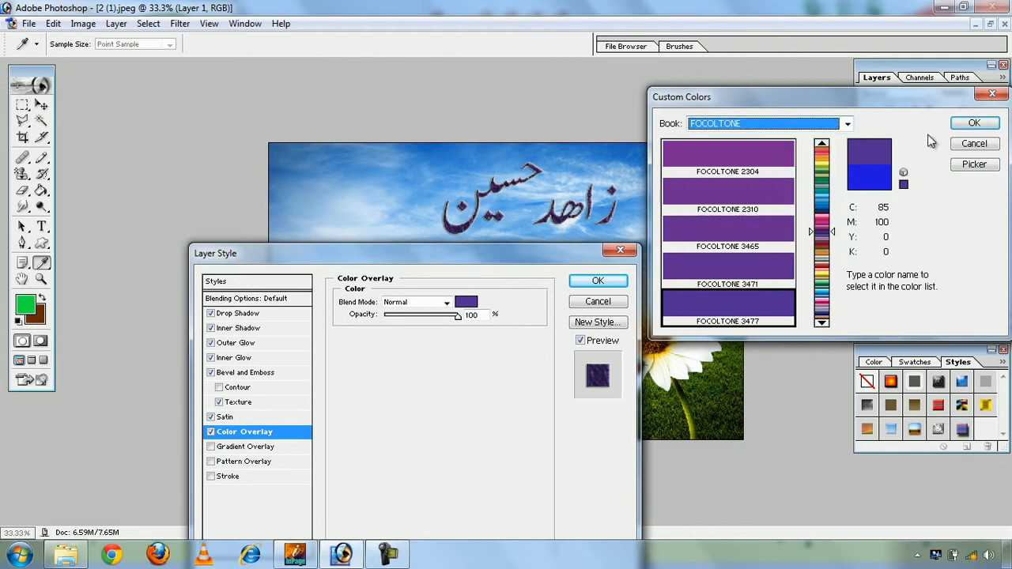
left_click(974, 146)
Step: Cancel the custom Layer Style, apply the outer glow preset, and minimize Photoshop
left_click(596, 301)
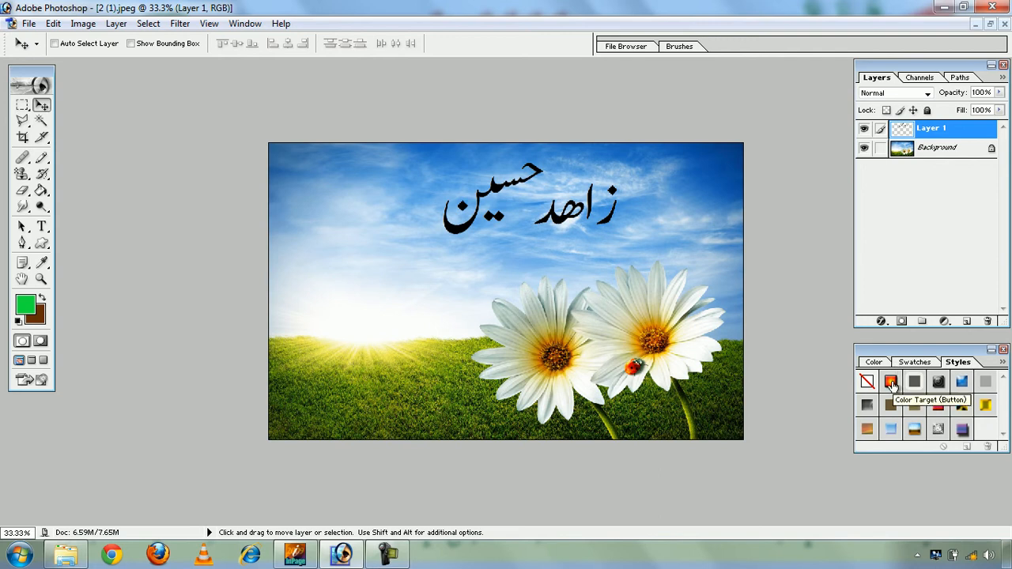
left_click(891, 383)
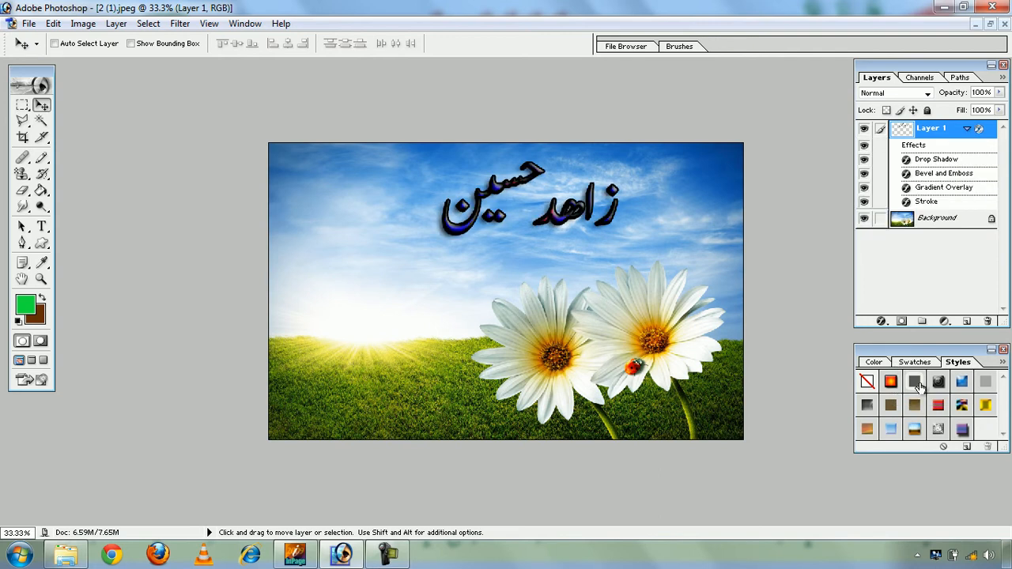
left_click(916, 385)
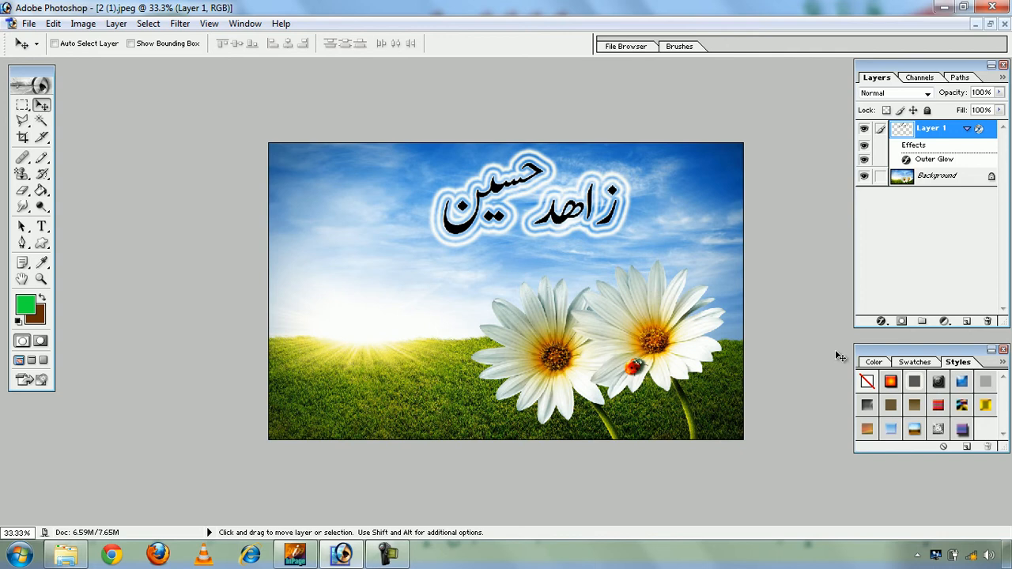
left_click(943, 8)
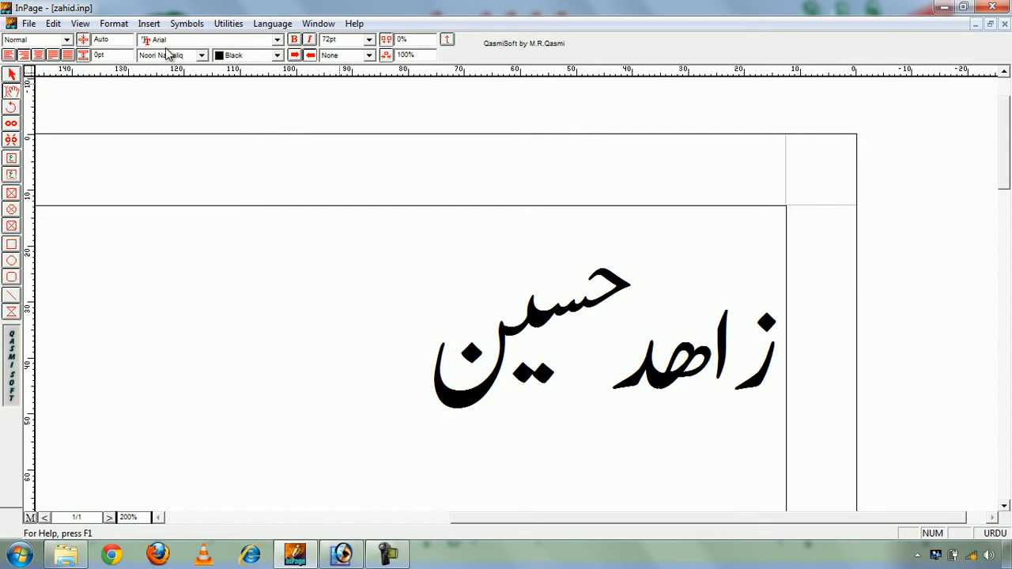
Step: Erase the Urdu name at 100% zoom and open zahid 2.inp
key("ctrl+1")
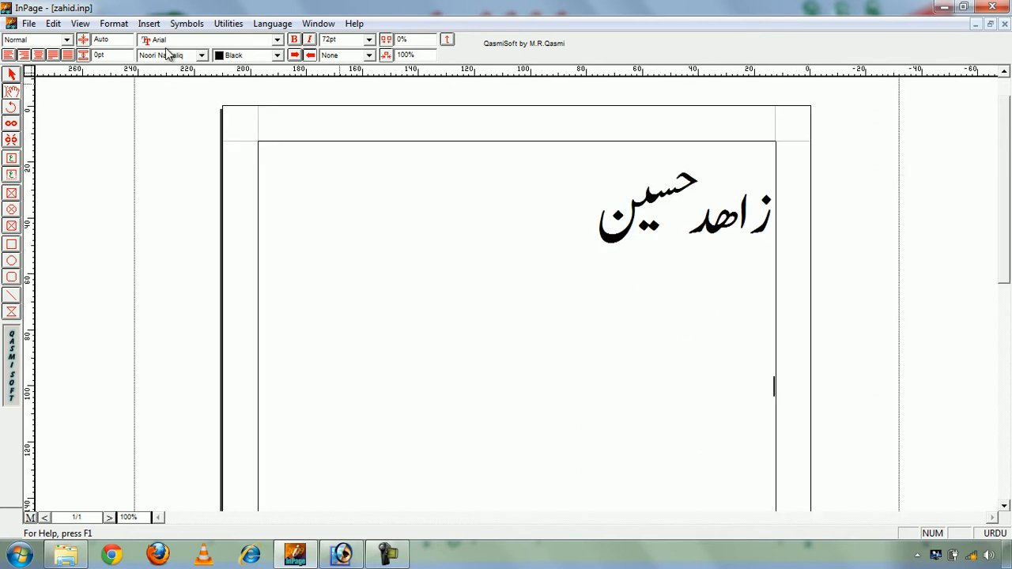
key("BackSpace")
key("BackSpace")
key("BackSpace")
key("BackSpace")
key("BackSpace")
key("BackSpace")
key("BackSpace")
key("BackSpace")
key("BackSpace")
key("BackSpace")
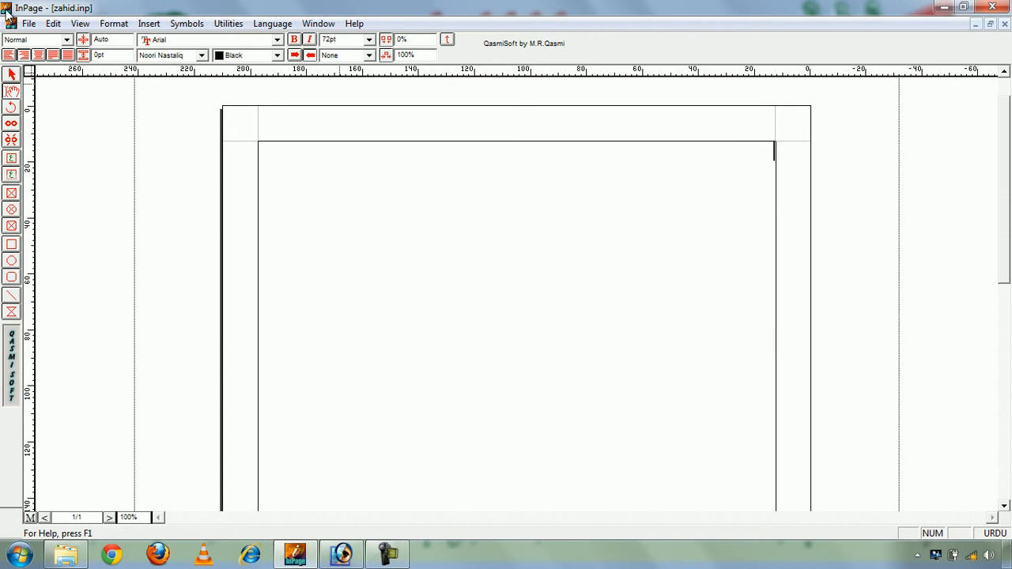
left_click(28, 23)
left_click(50, 58)
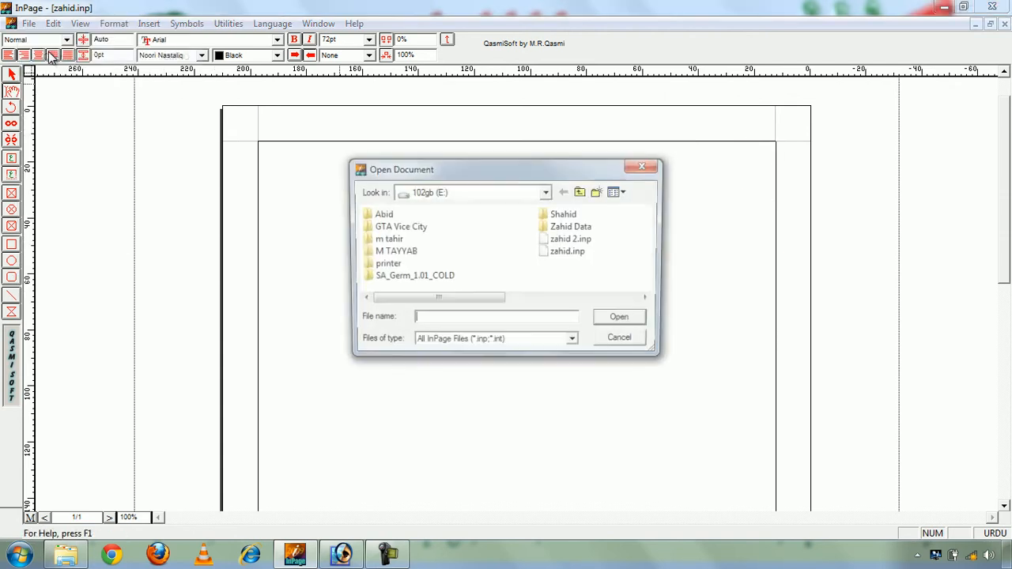
double_click(563, 238)
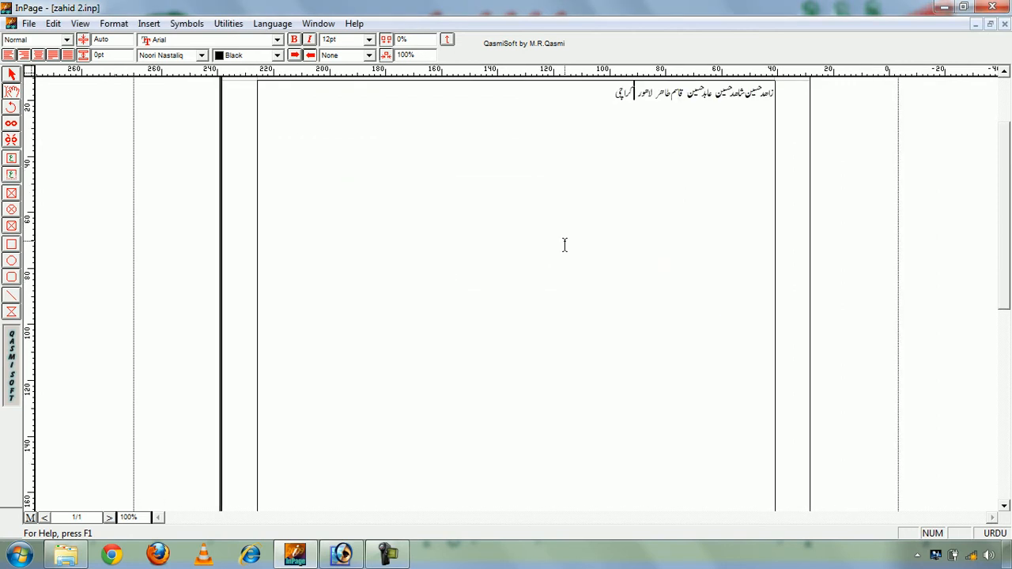
Step: Select the line of Urdu names, then deselect with the caret at the line's end
key("Left")
key("Left")
key("shift+Right")
key("shift+Right")
key("shift+Right")
key("shift+Right")
key("shift+Right")
key("shift+Right")
key("shift+Right")
key("shift+Right")
key("shift+Right")
key("shift+Right")
key("shift+Right")
key("shift+Right")
key("shift+Right")
key("shift+Right")
key("shift+Right")
key("shift+Right")
key("shift+Right")
key("shift+Right")
key("shift+Right")
key("shift+Right")
key("shift+Right")
key("shift+Right")
key("shift+Right")
key("shift+Right")
key("shift+Right")
key("shift+Right")
key("shift+Right")
key("shift+Right")
key("shift+Right")
key("shift+Right")
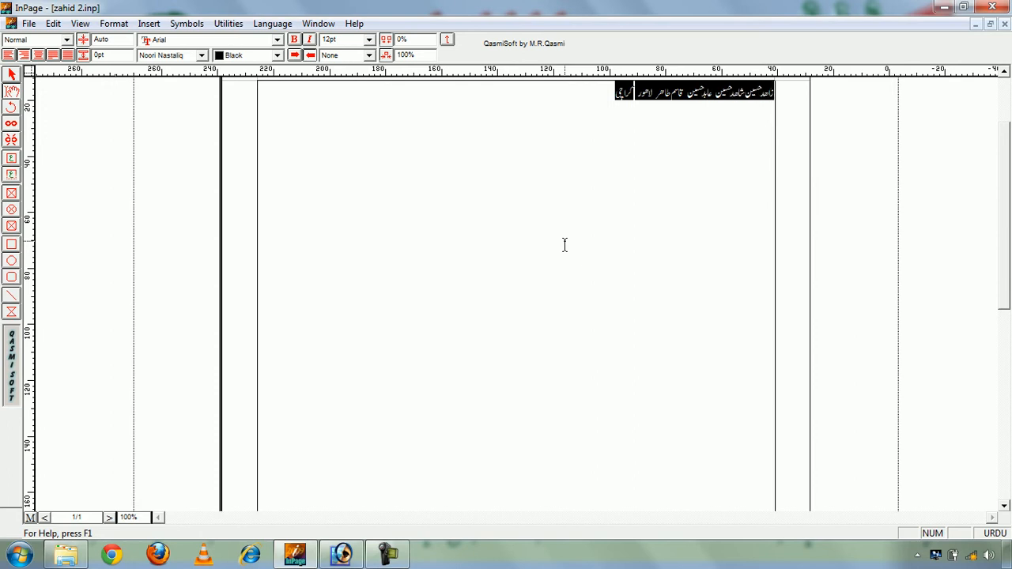
left_click(564, 245)
key("Left")
key("Left")
key("Left")
key("Left")
key("Left")
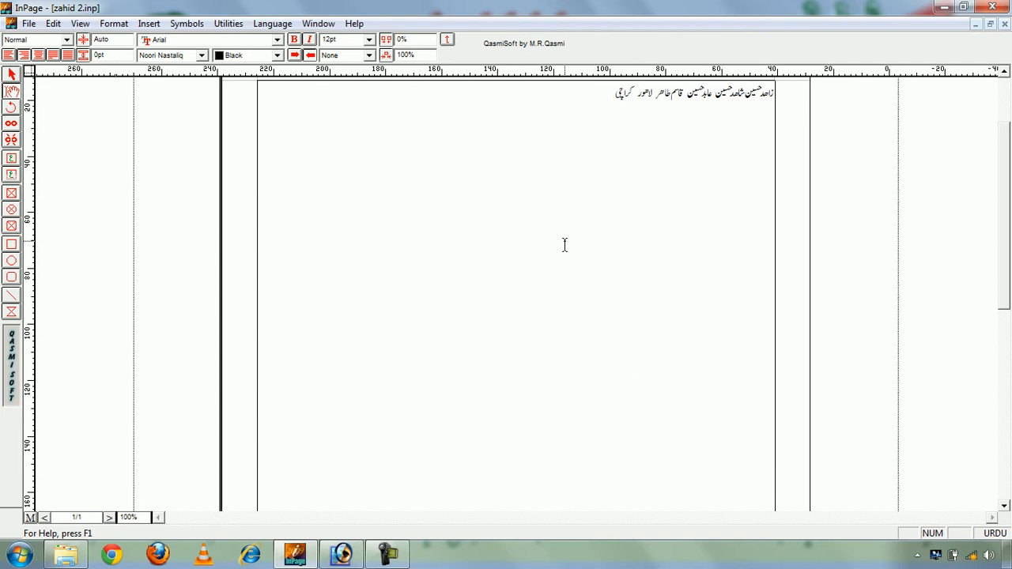
Step: Paste the copied line of Urdu names repeatedly to build a paragraph
key("ctrl+v")
key("ctrl+v")
key("ctrl+v")
key("ctrl+v")
key("ctrl+v")
key("ctrl+v")
key("ctrl+v")
key("ctrl+v")
key("ctrl+v")
key("ctrl+v")
key("ctrl+v")
key("ctrl+v")
key("ctrl+v")
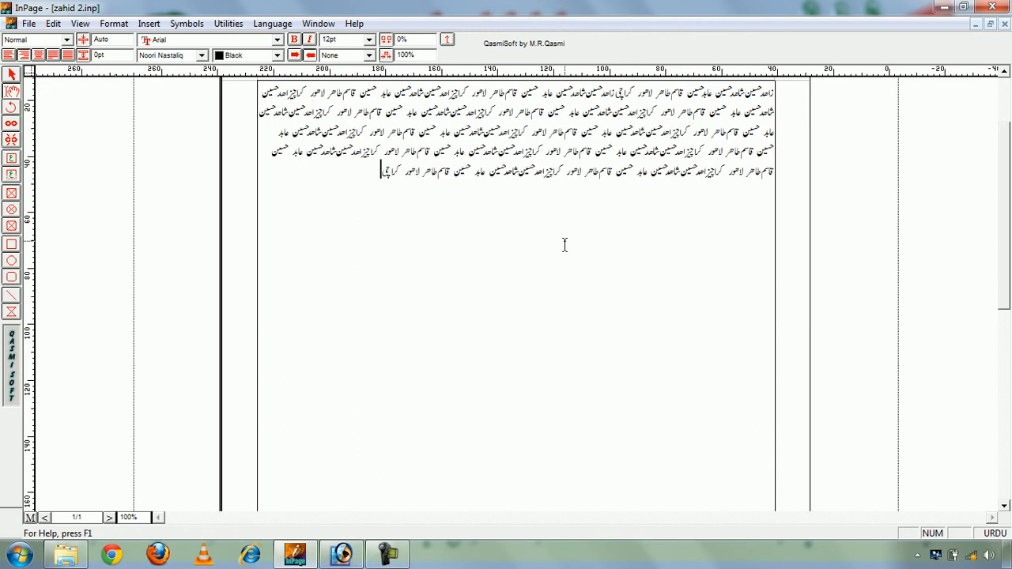
type("زاہدحسین شاہدحسین عابد حسین قاسم طاہر لاہور کراچی")
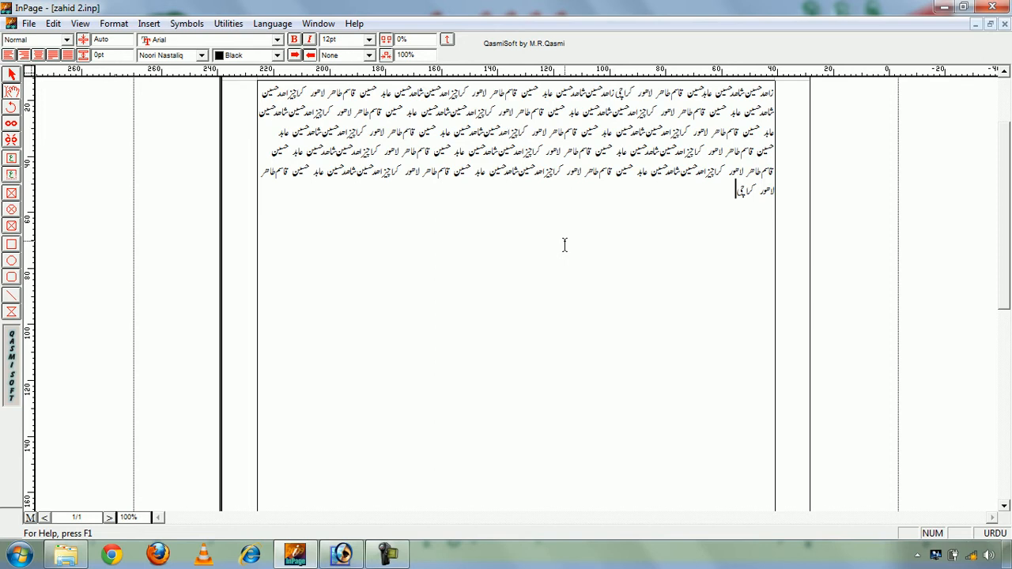
key("ctrl+v")
key("ctrl+v")
key("ctrl+v")
key("ctrl+v")
key("ctrl+v")
key("ctrl+v")
key("ctrl+v")
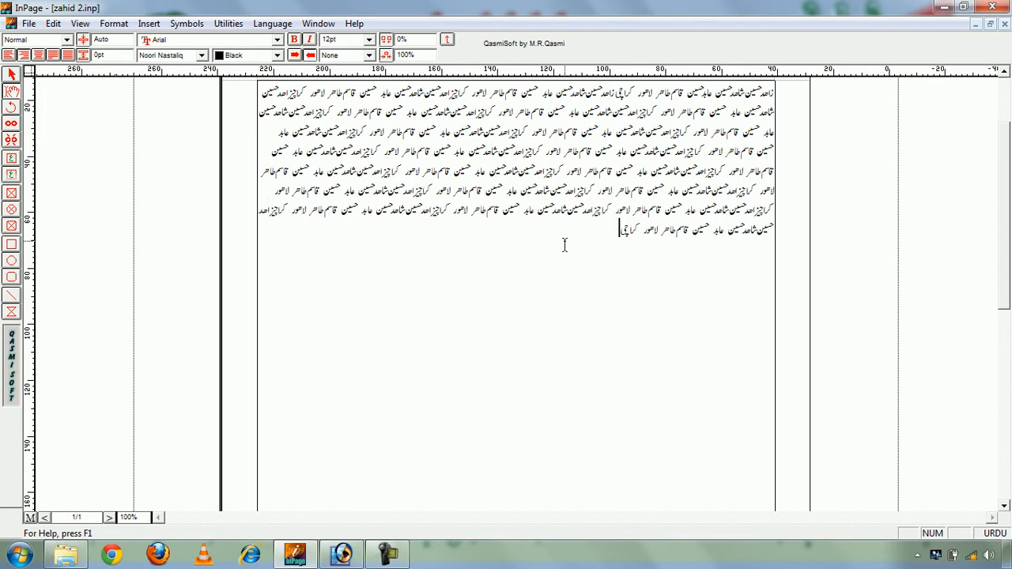
Step: Select all the text and set it to 48pt, then check the result
key("ctrl+a")
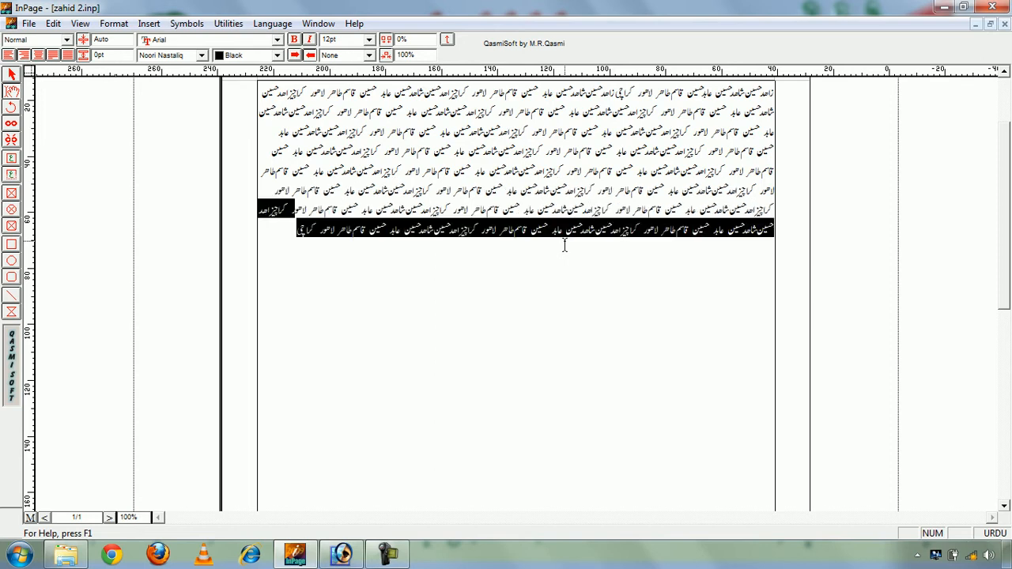
left_click(368, 41)
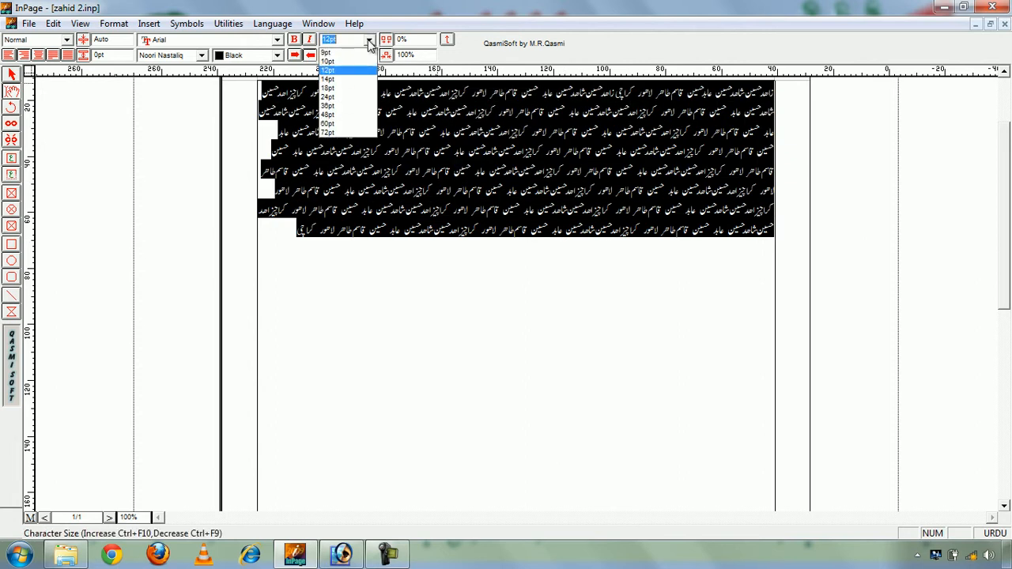
left_click(345, 115)
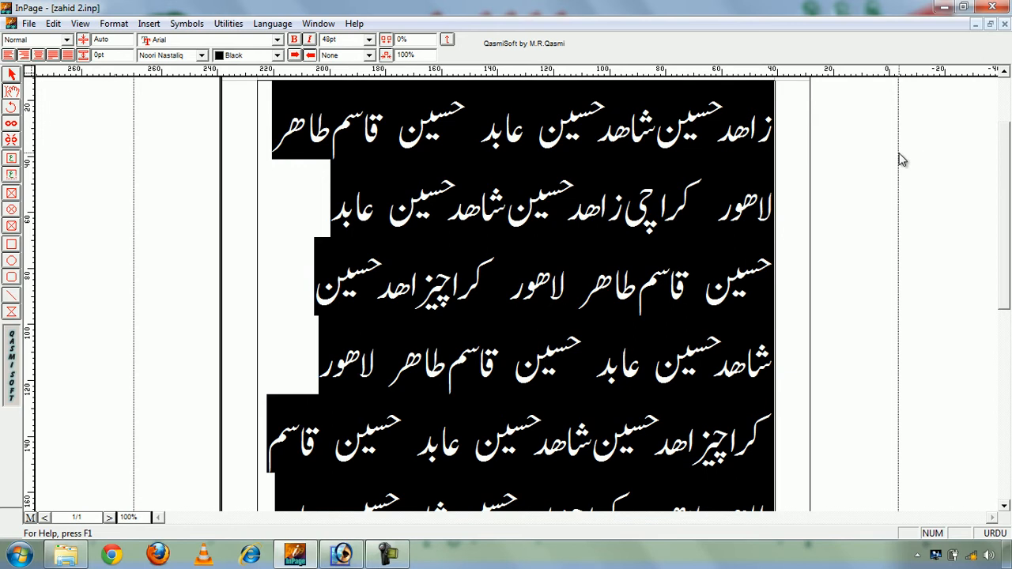
left_click(474, 211)
key("Down")
key("Down")
key("Down")
key("Down")
key("Down")
key("Down")
key("Down")
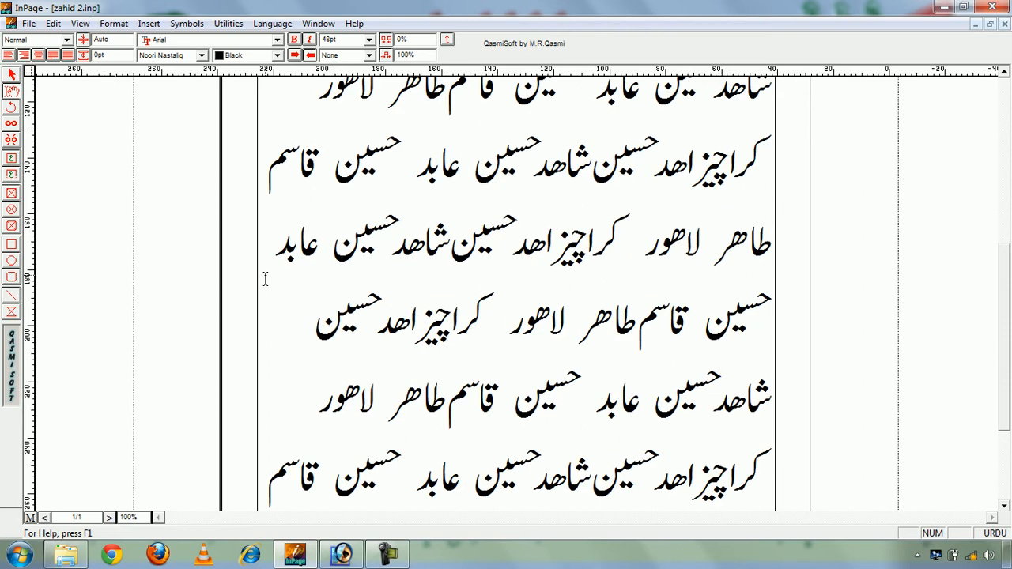
key("Up")
key("Up")
key("Up")
key("Up")
key("Up")
key("Up")
key("Up")
key("Up")
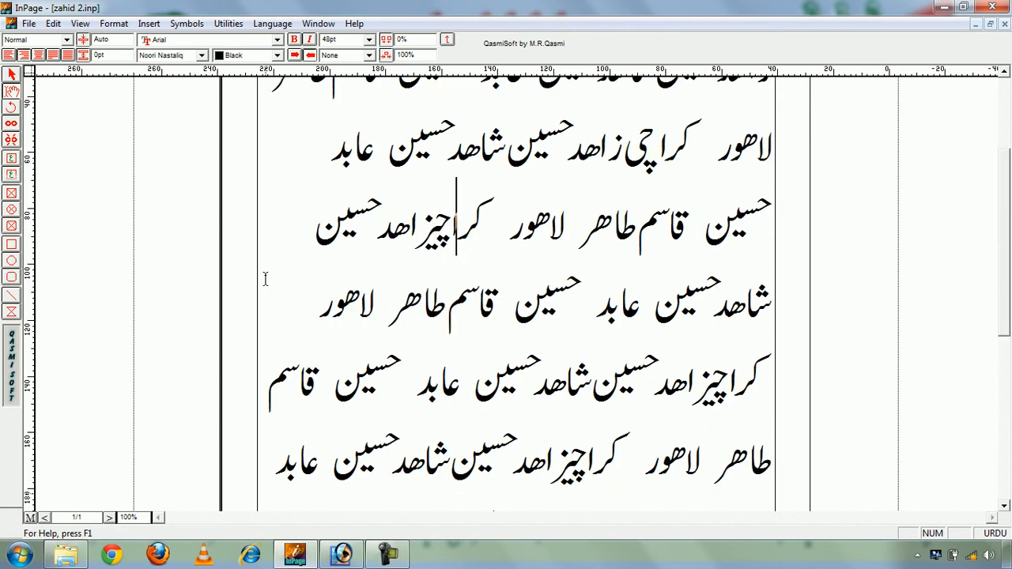
Step: Start exporting the InPage page as a picture, saving it to the Desktop
left_click(30, 23)
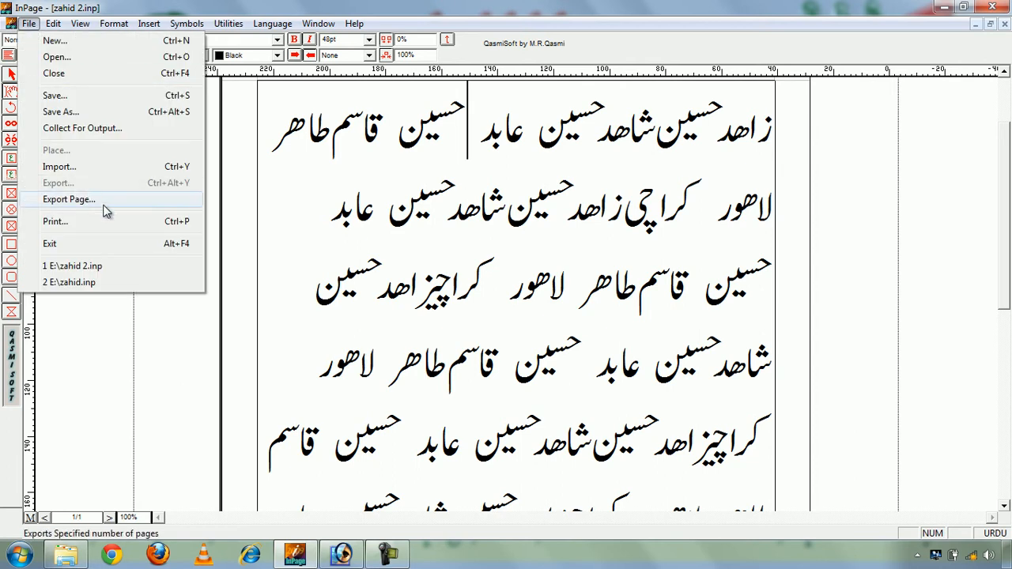
left_click(133, 199)
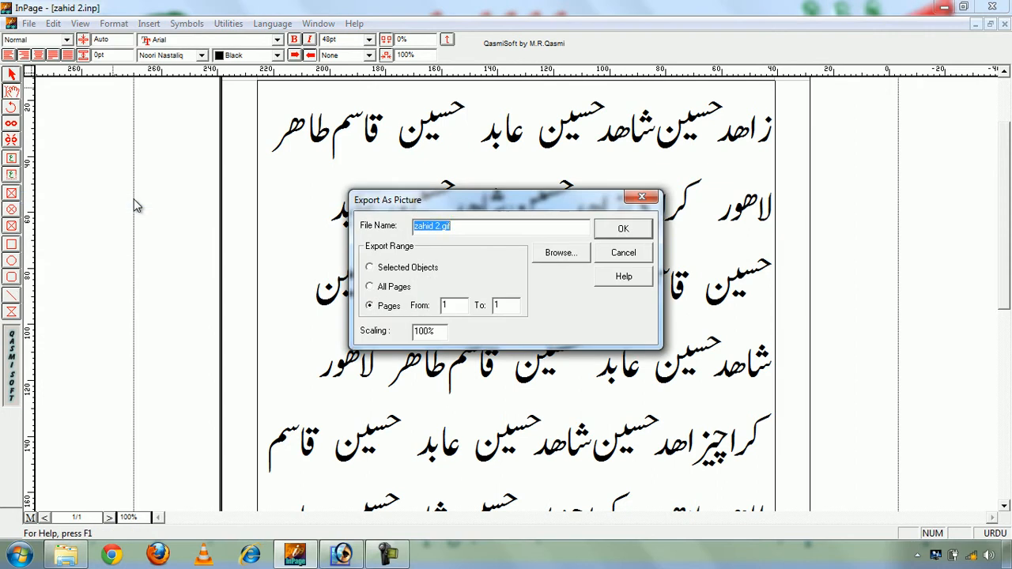
left_click(558, 253)
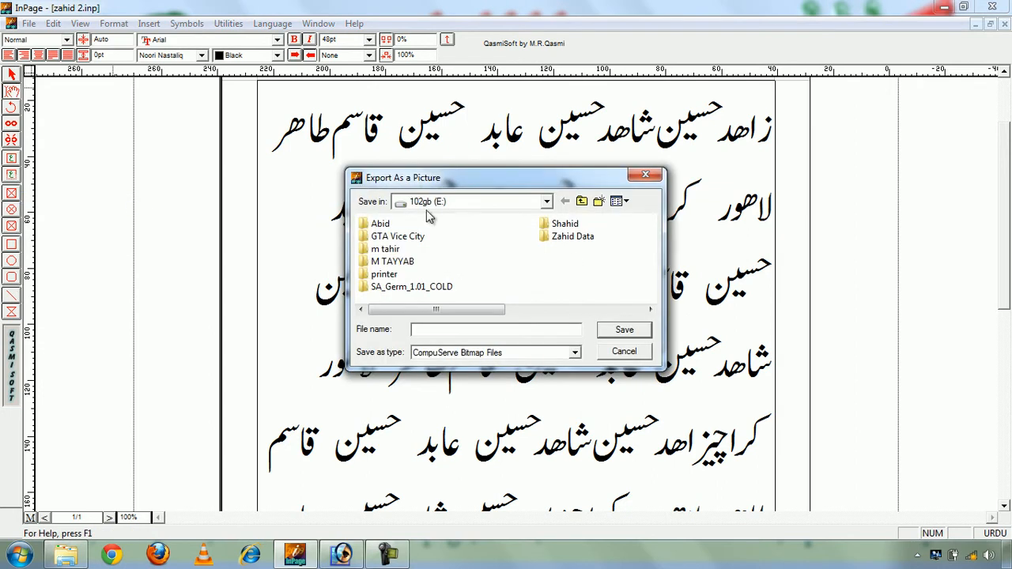
left_click(467, 205)
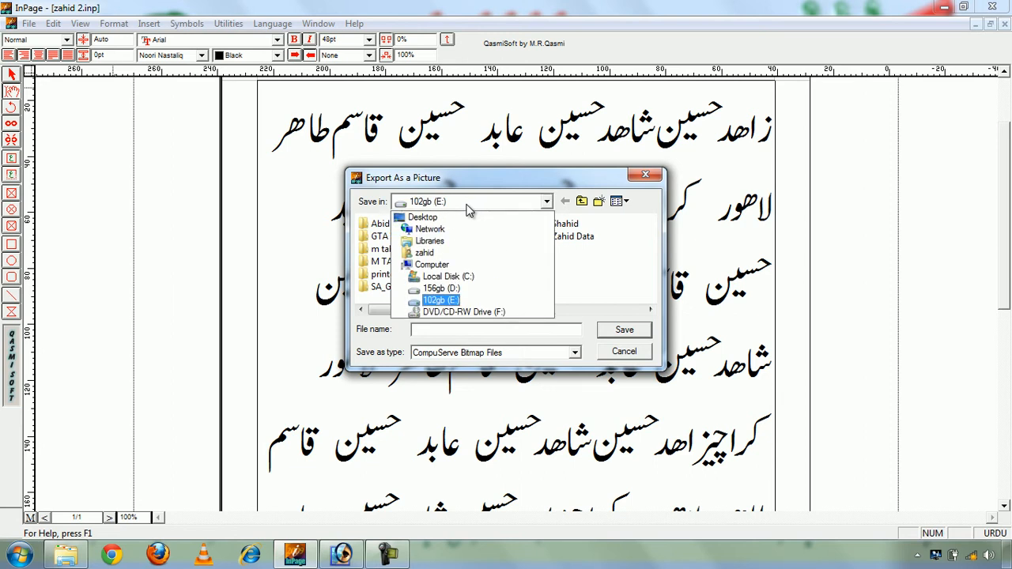
left_click(439, 218)
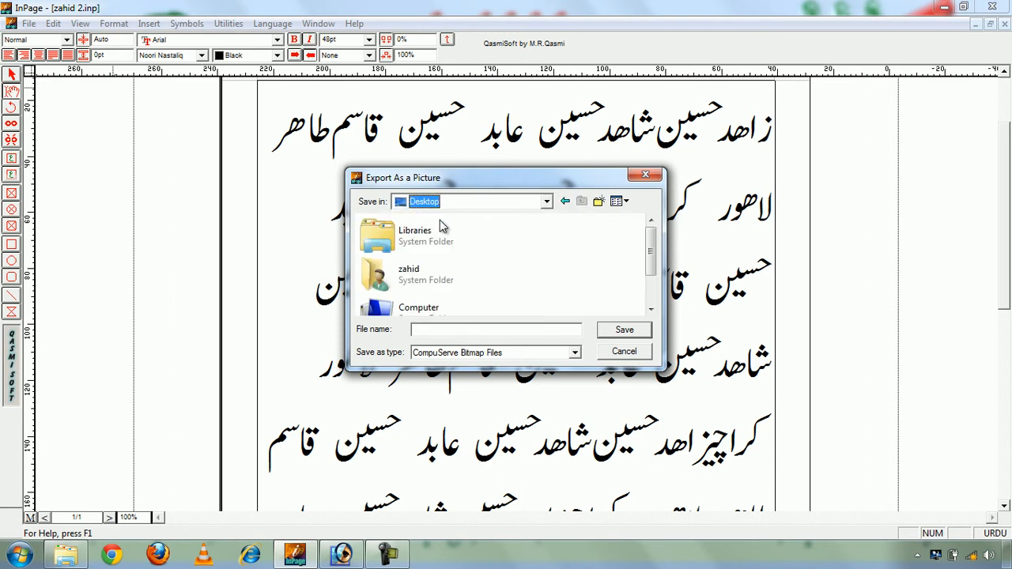
Step: Export the page in GIF format as zahid.gif, then minimize InPage
left_click(440, 329)
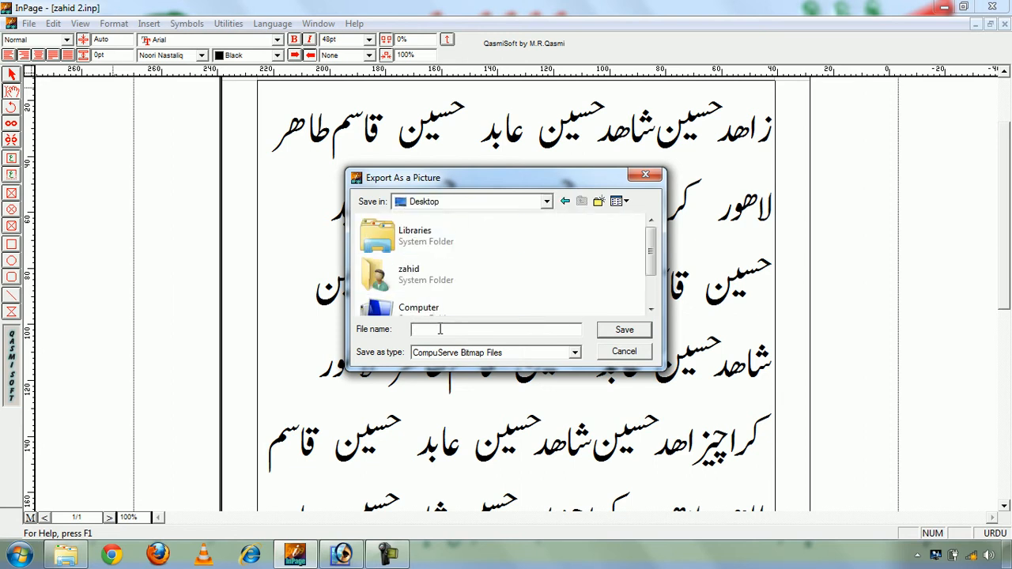
left_click(574, 353)
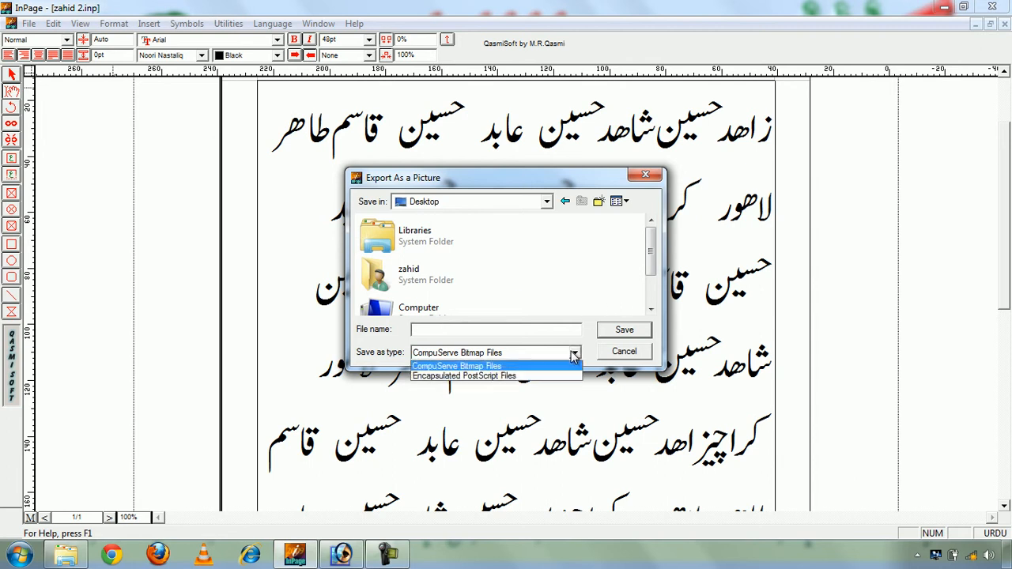
left_click(574, 353)
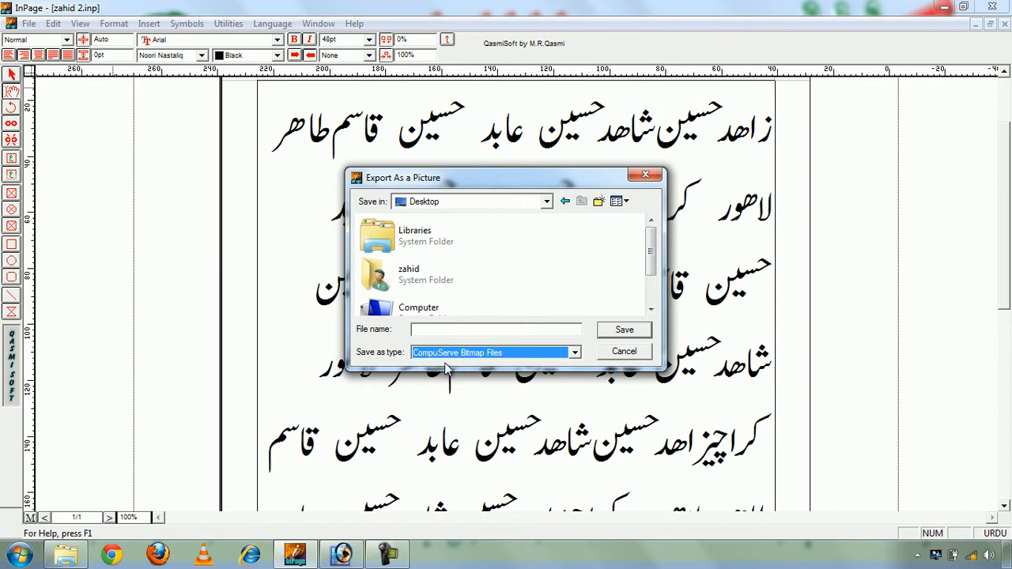
left_click(452, 330)
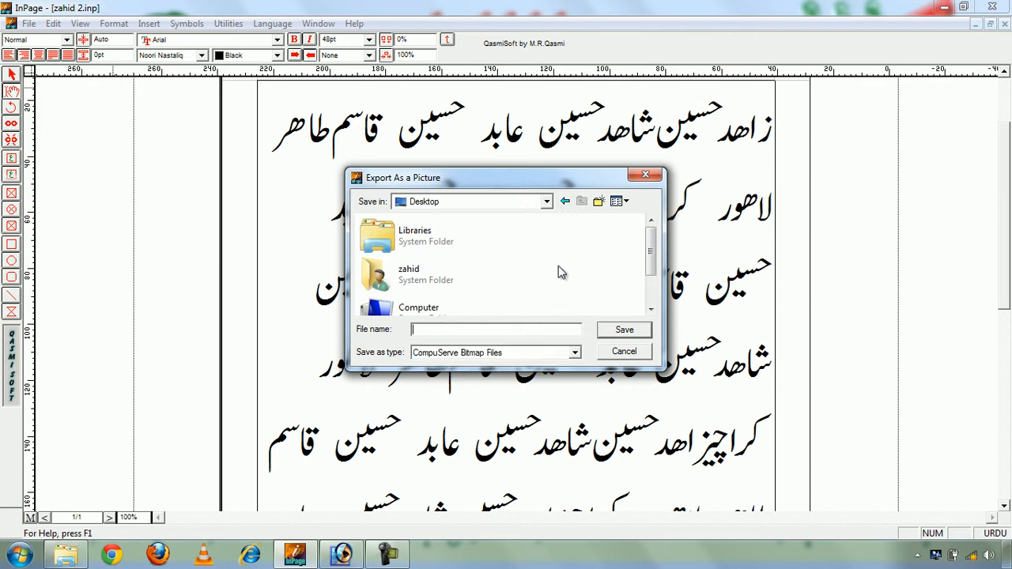
type("za")
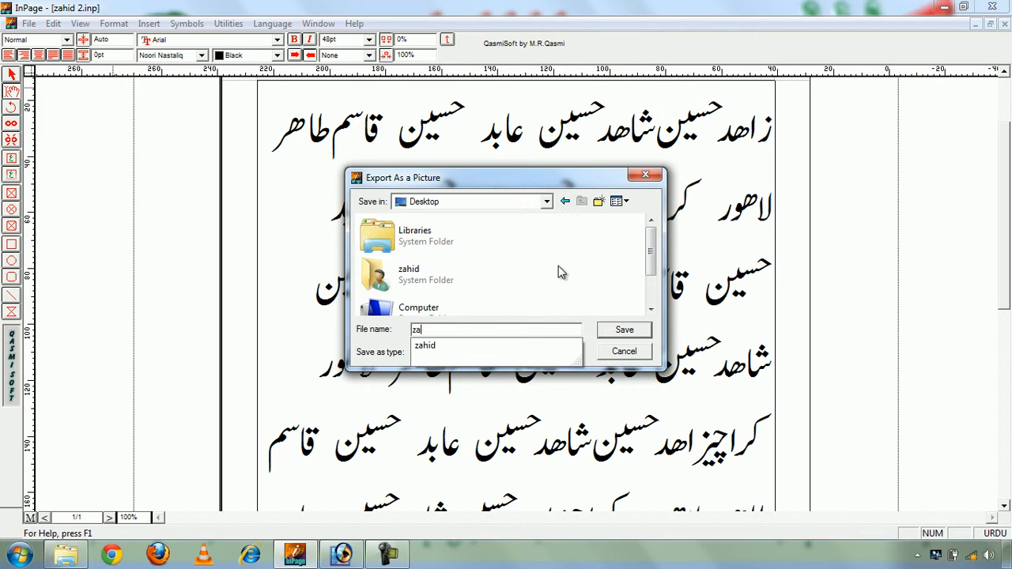
left_click(449, 347)
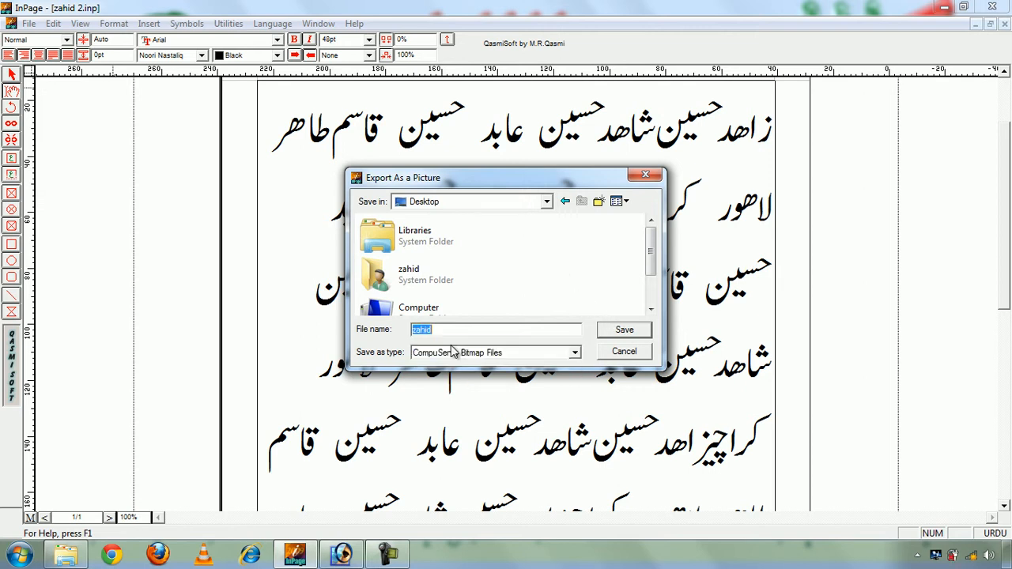
left_click(624, 332)
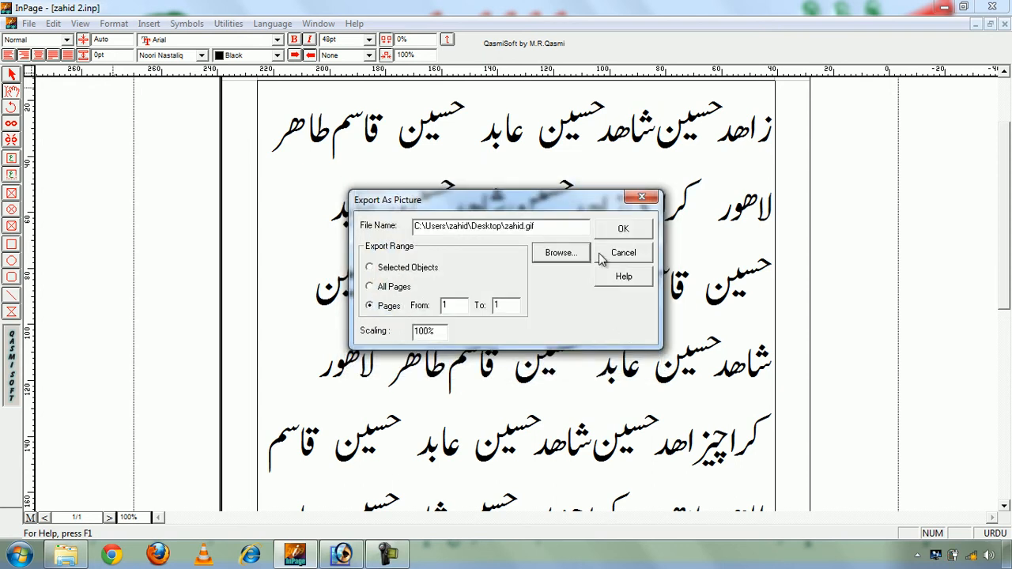
left_click(630, 226)
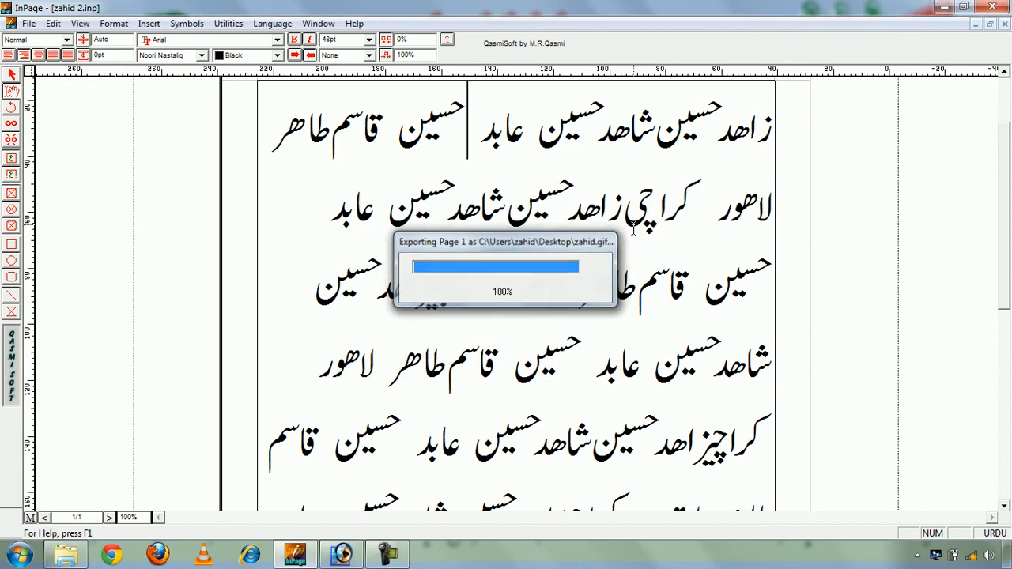
left_click(945, 8)
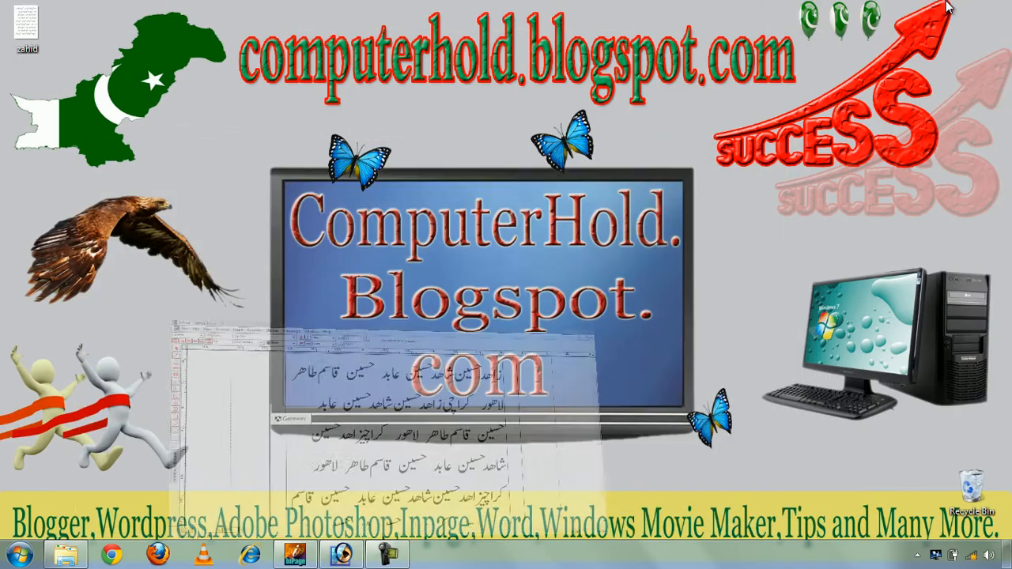
Step: Check the Urdu paragraph in zahid.gif in Windows Photo Viewer, then close it and return to Photoshop
double_click(28, 35)
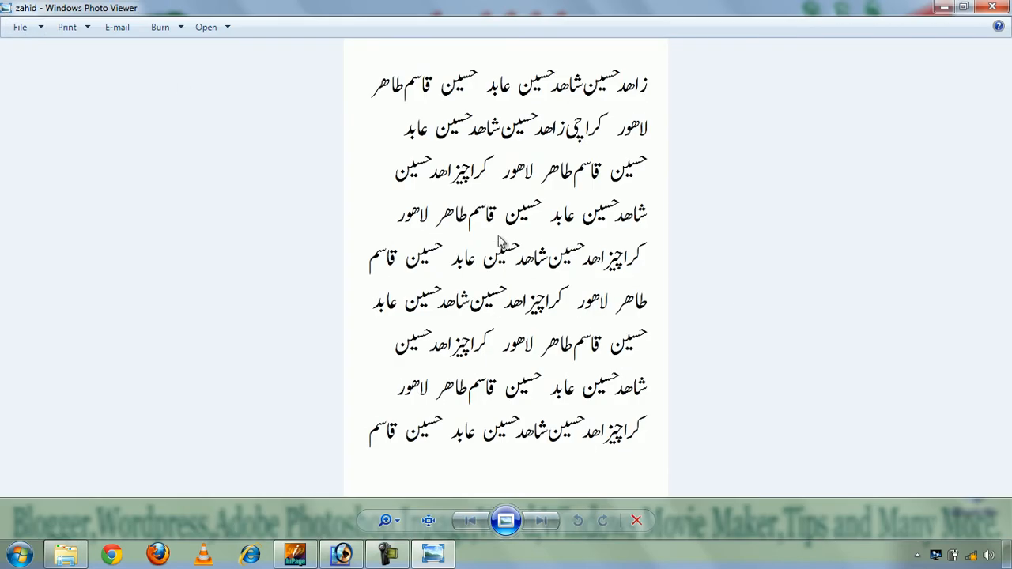
left_click(1004, 7)
left_click(341, 553)
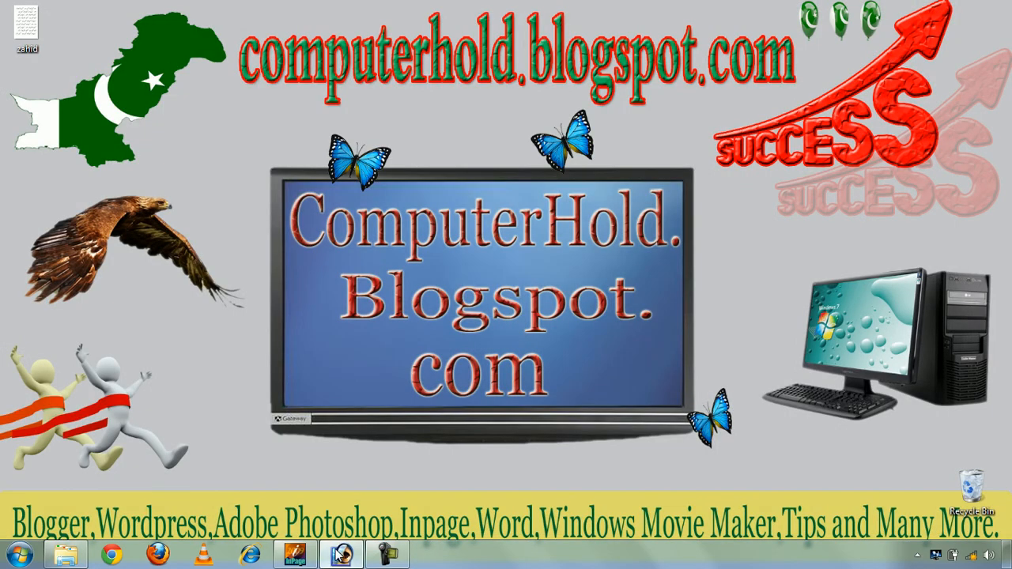